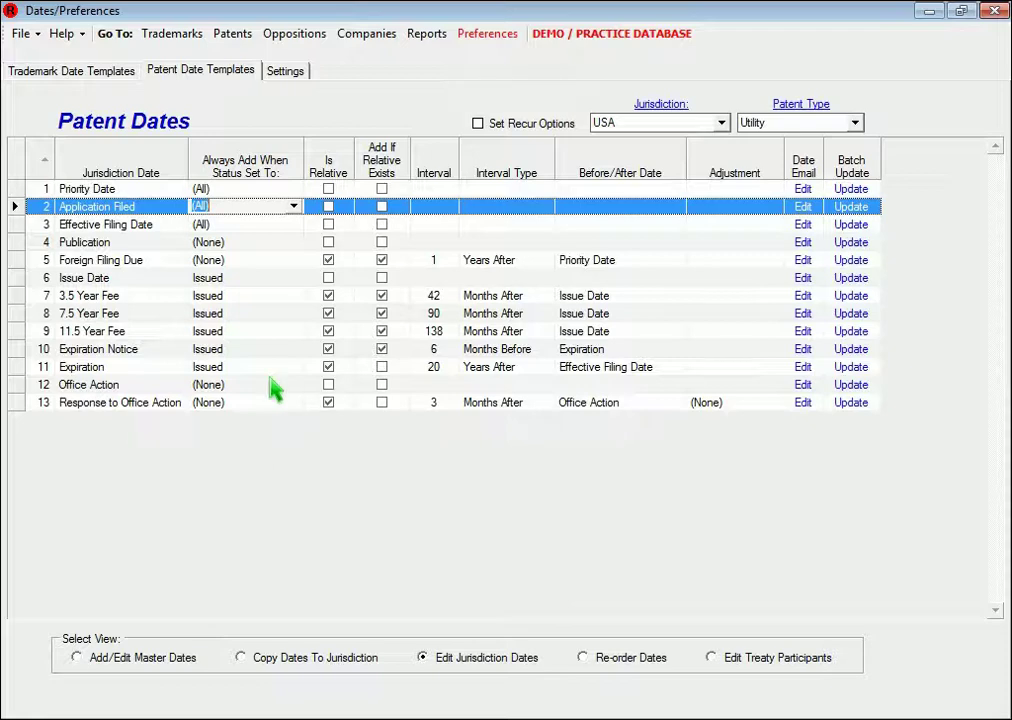
Set the USA Utility template's Priority Date to always be added when the status is set to (All)
click(289, 190)
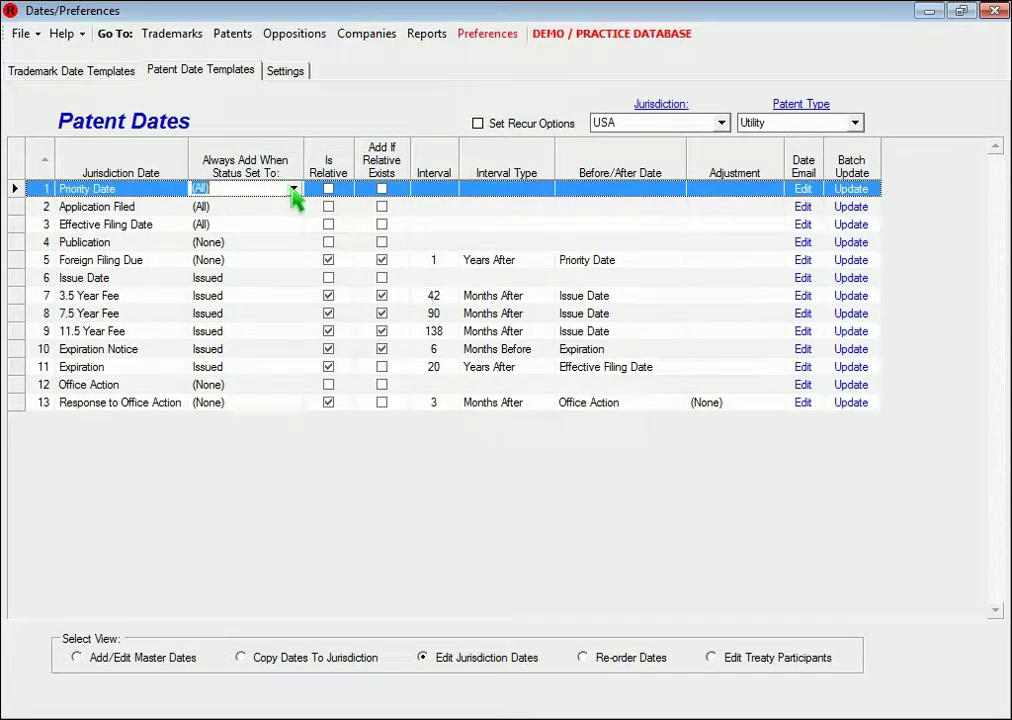
click(294, 193)
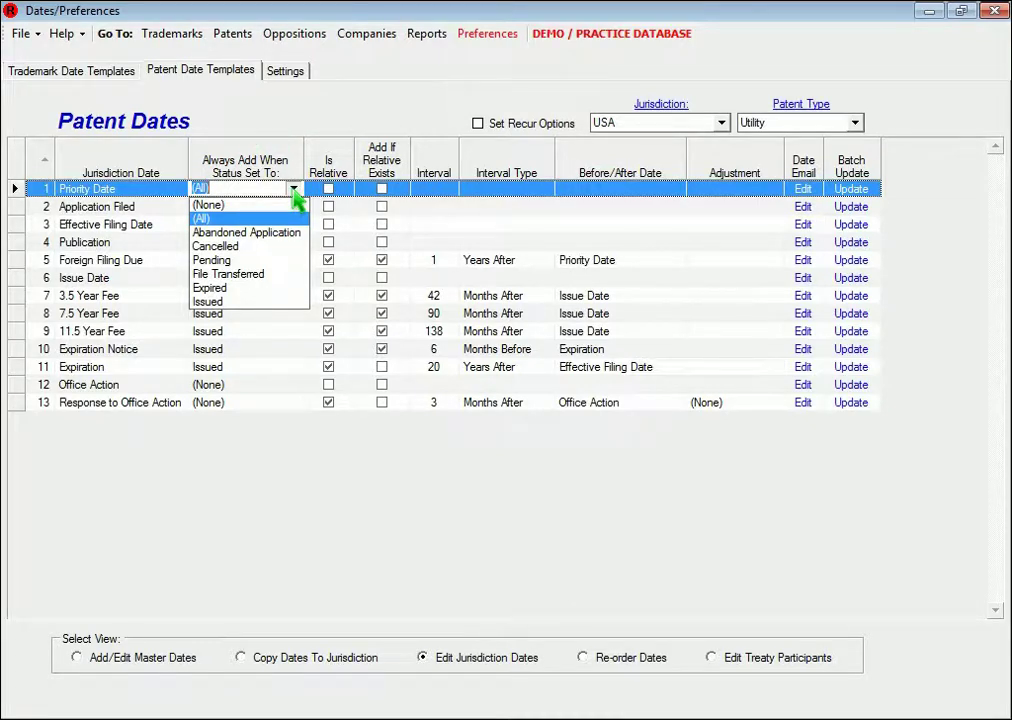
click(255, 218)
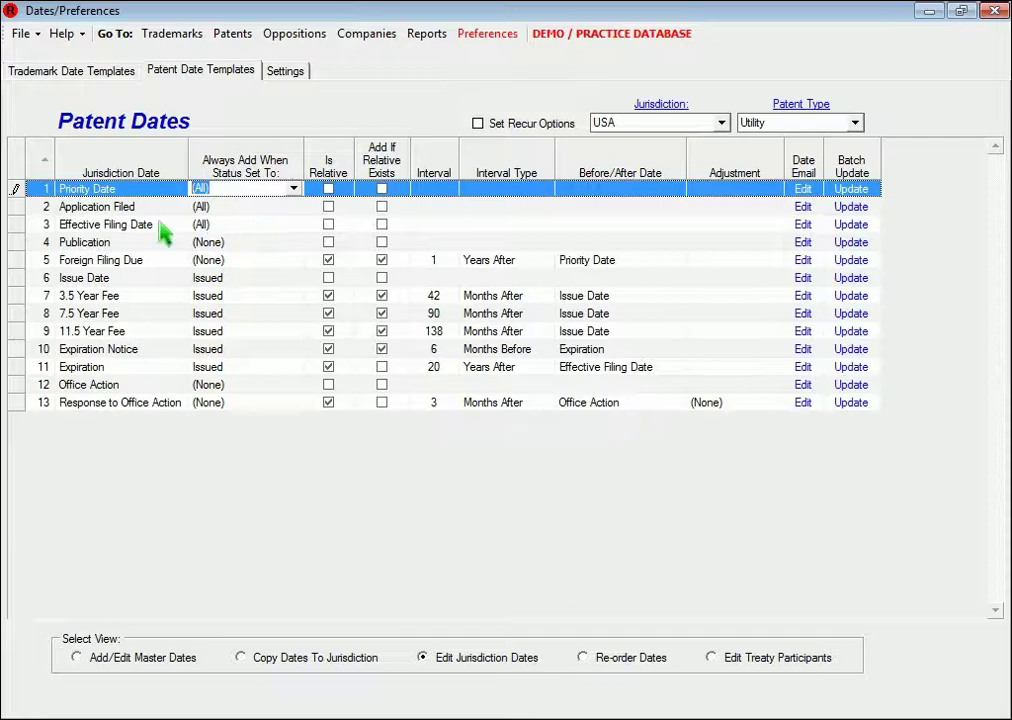
click(21, 226)
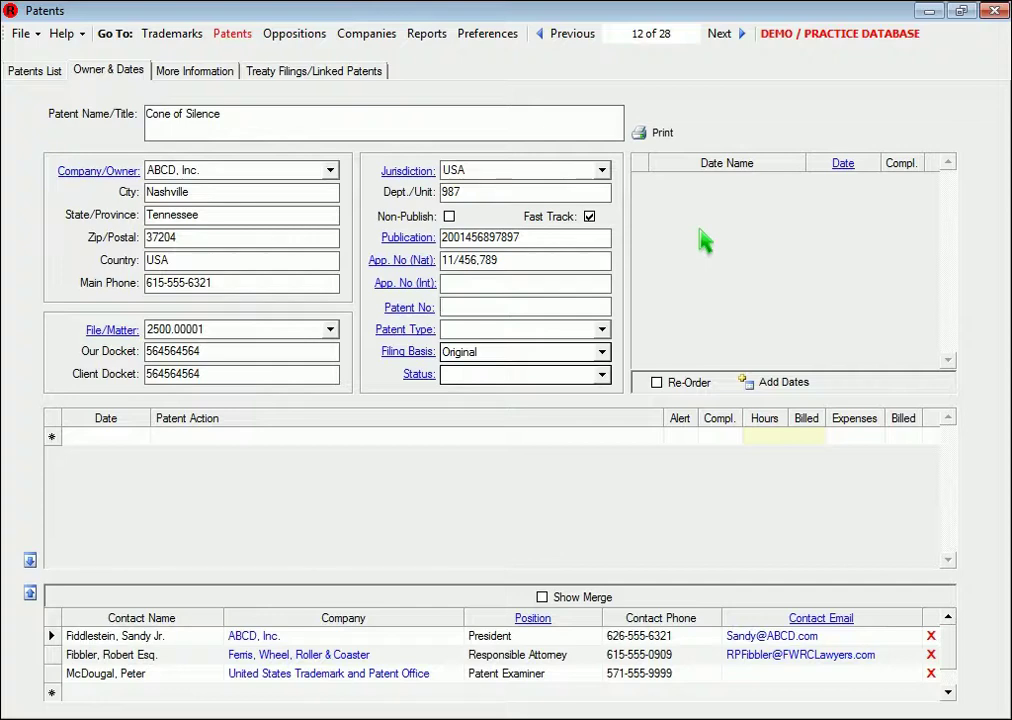
Set the Cone of Silence patent's type to Utility and its status to Pending
click(602, 330)
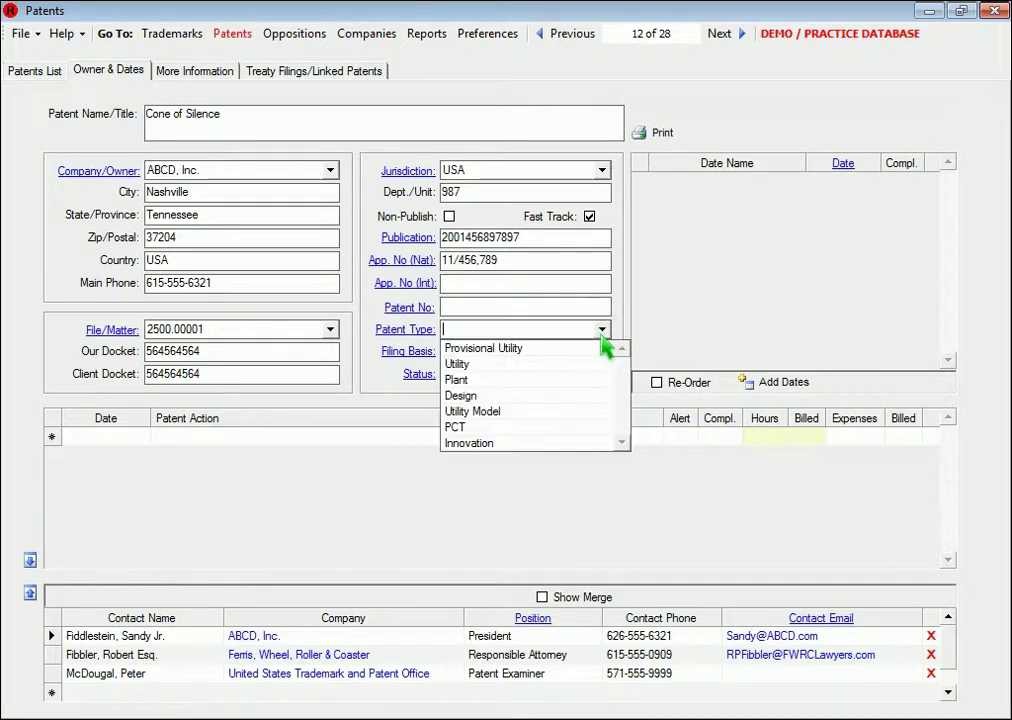
click(478, 364)
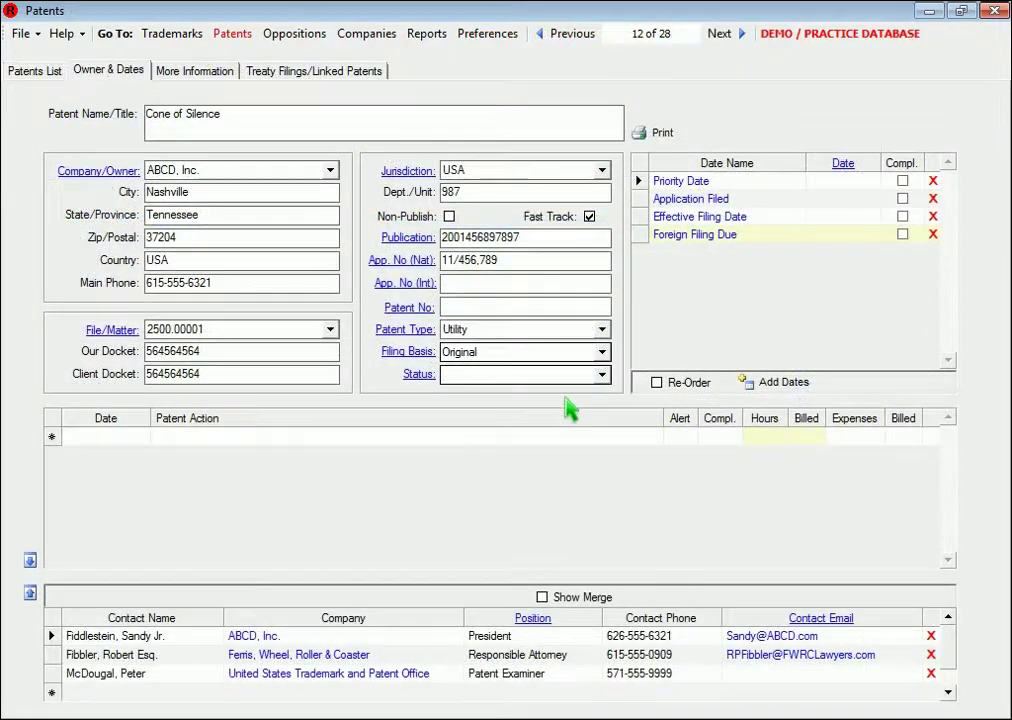
click(601, 375)
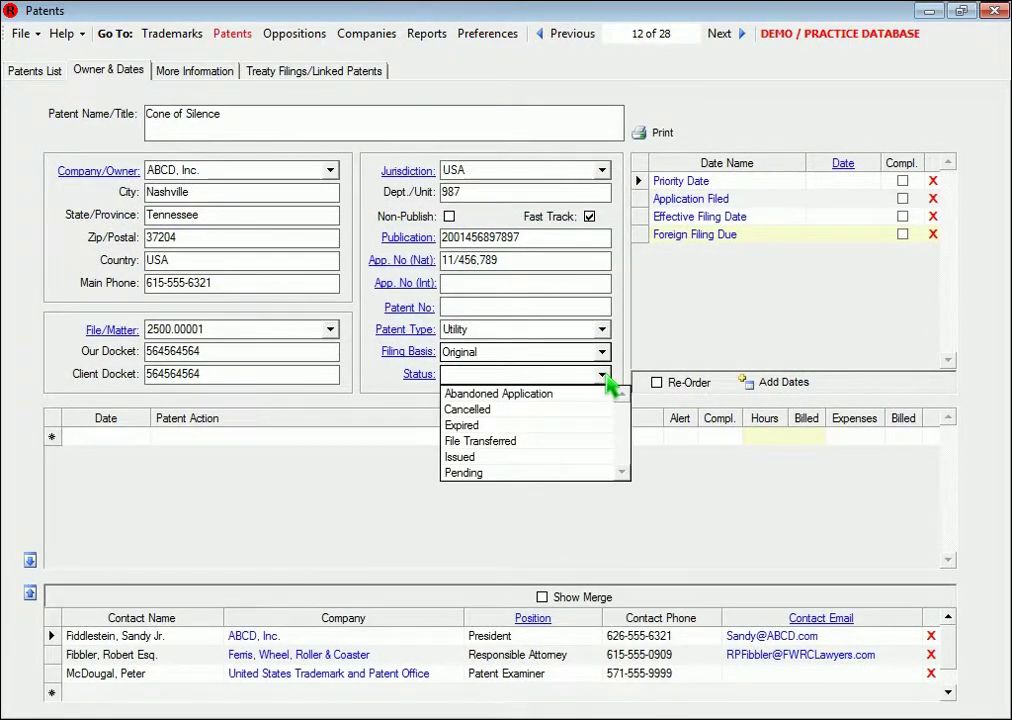
click(506, 472)
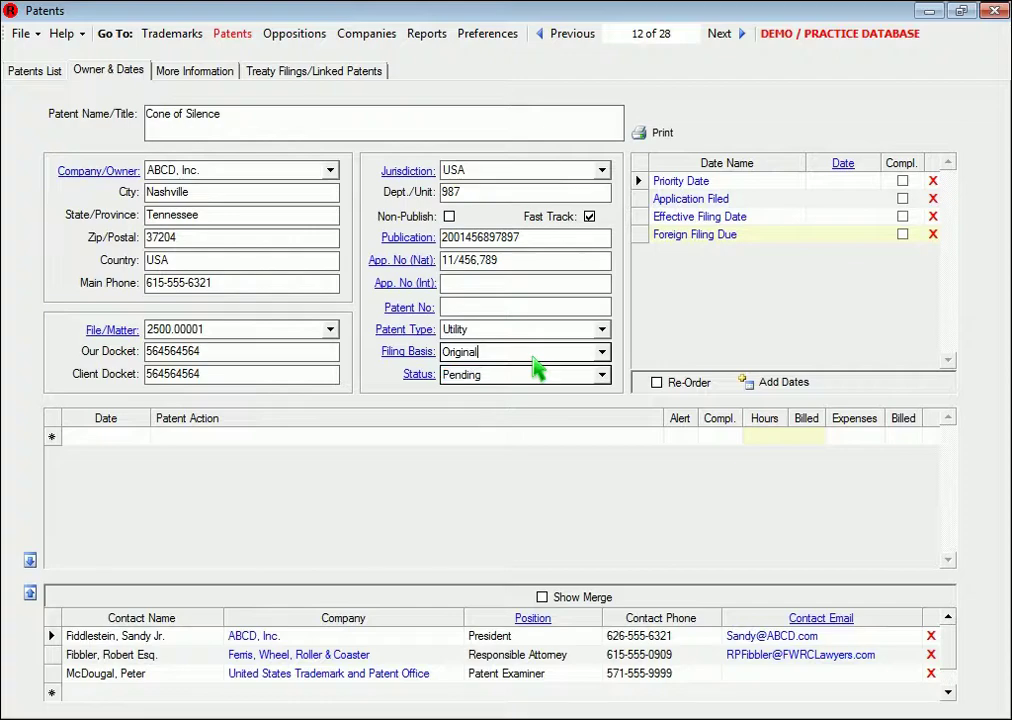
Change the Cone of Silence patent's status to Issued
click(600, 378)
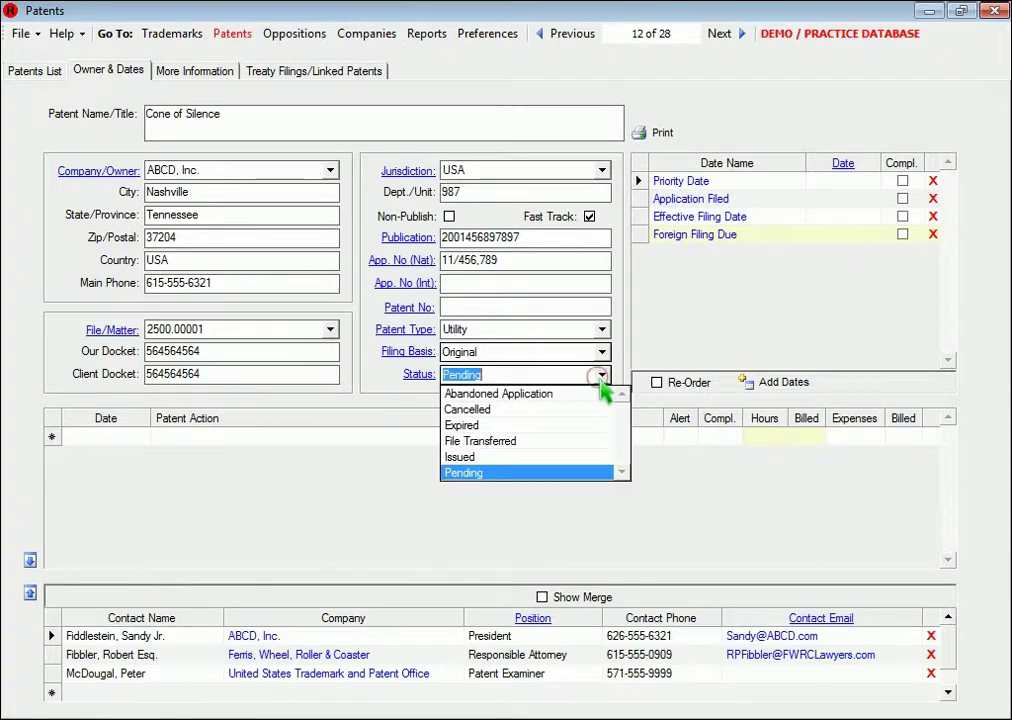
click(490, 456)
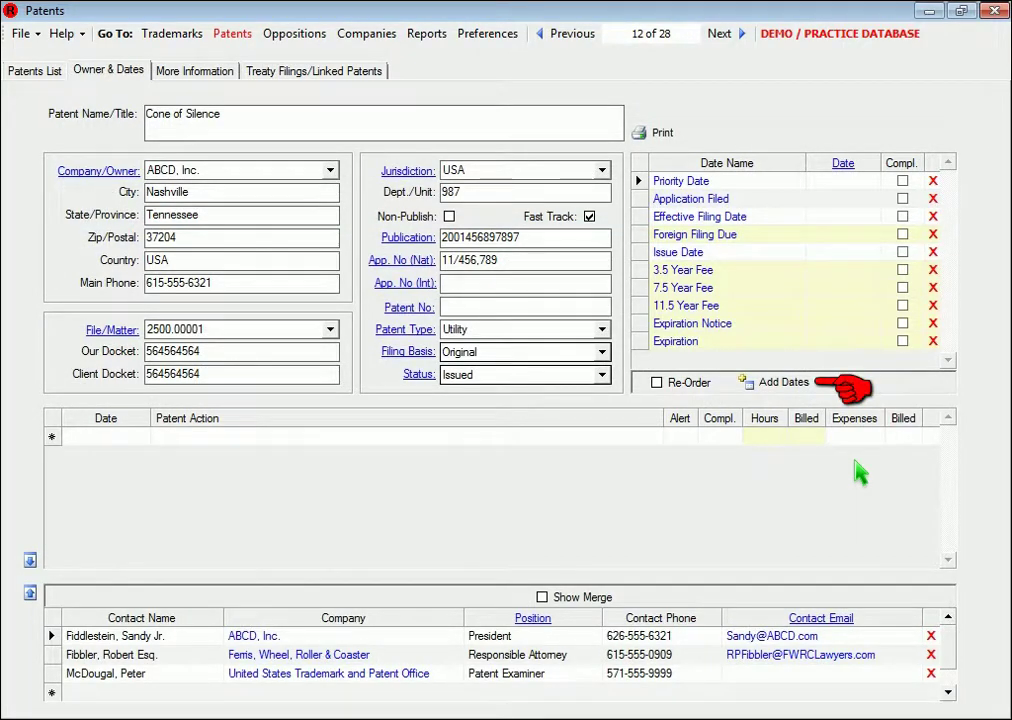
Add a Publication date of Feb 24, 2014, marked as completed, to the Cone of Silence patent
click(775, 383)
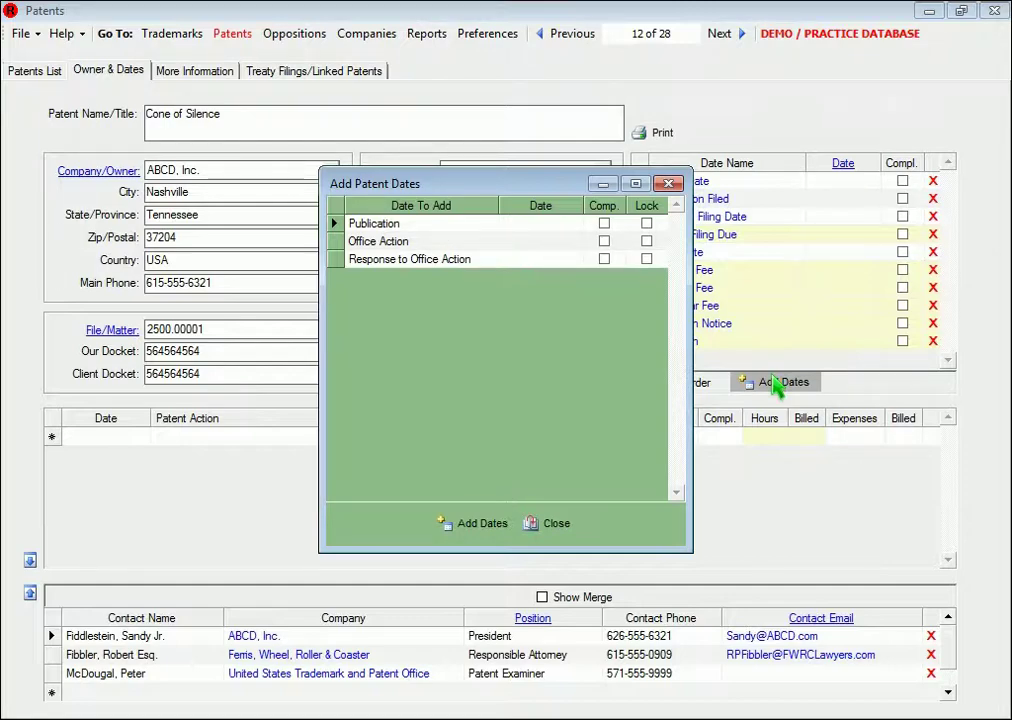
click(548, 225)
click(573, 223)
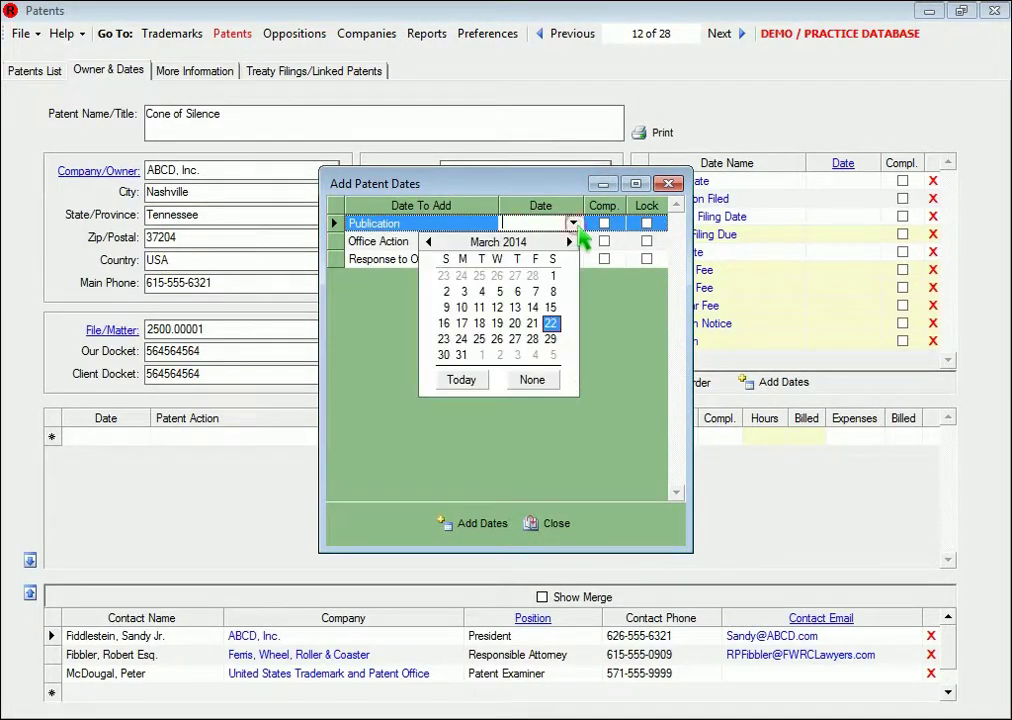
click(428, 242)
click(462, 339)
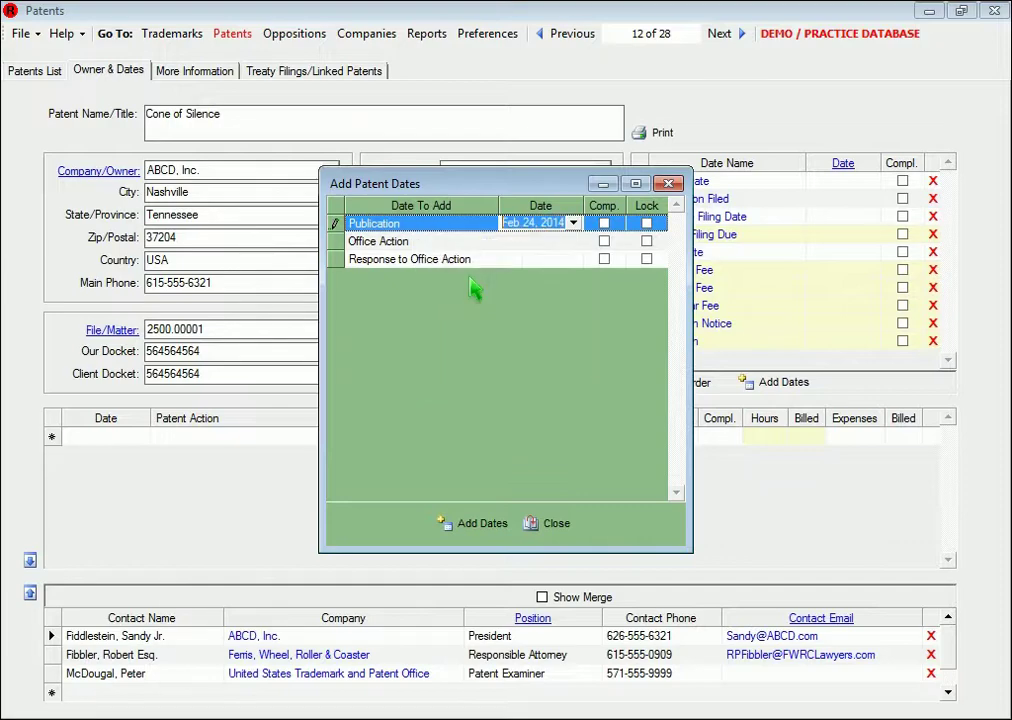
click(605, 224)
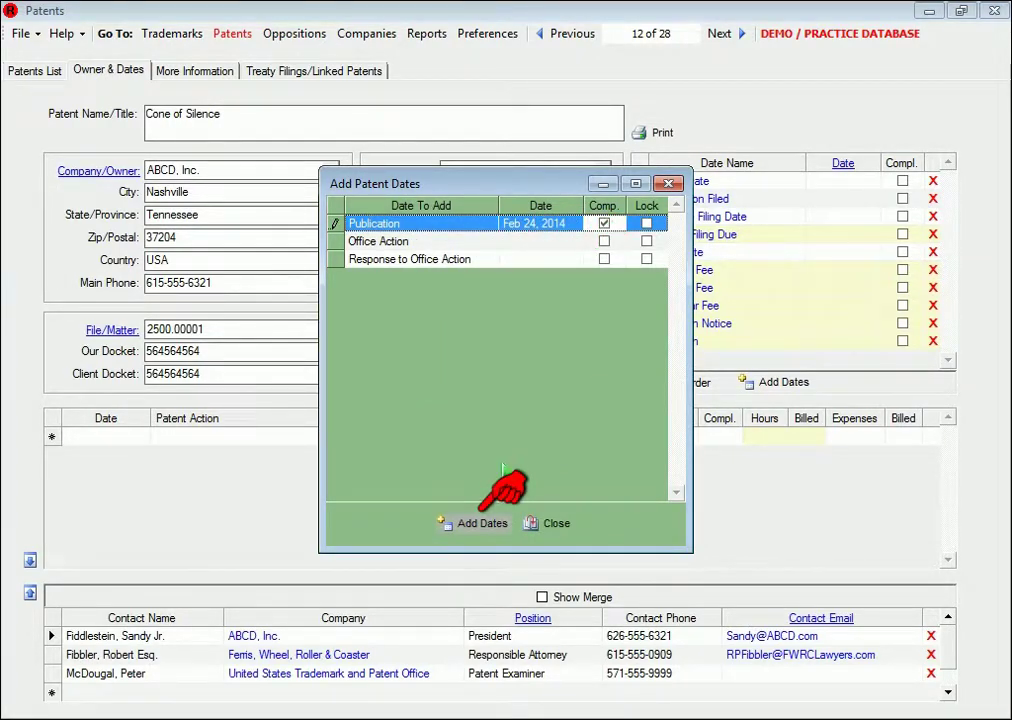
click(478, 530)
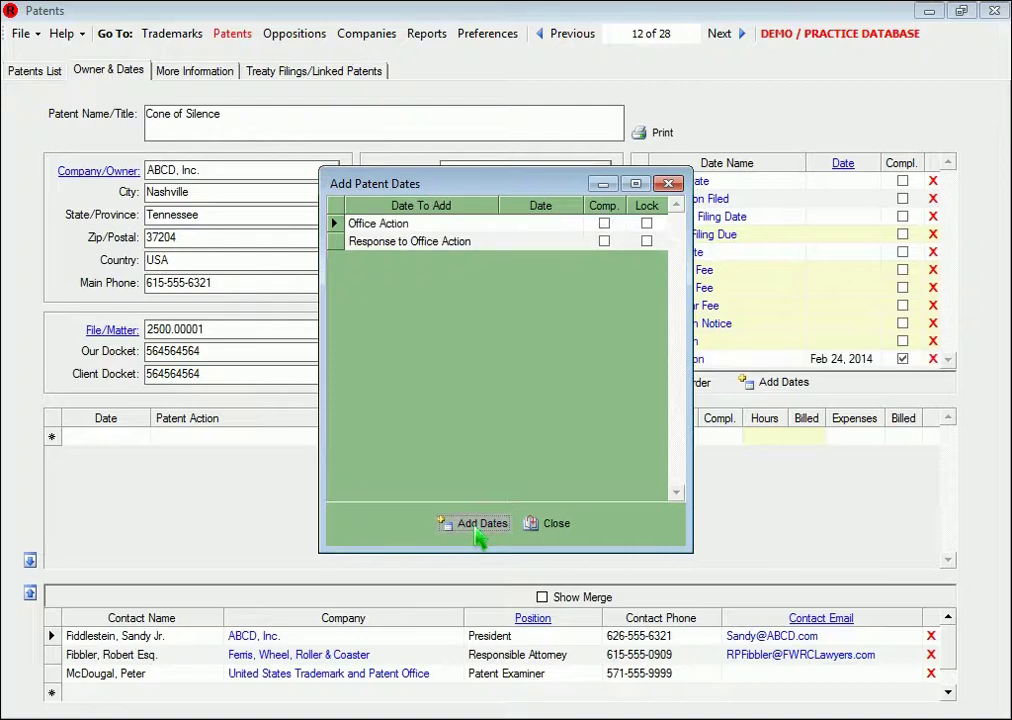
click(557, 528)
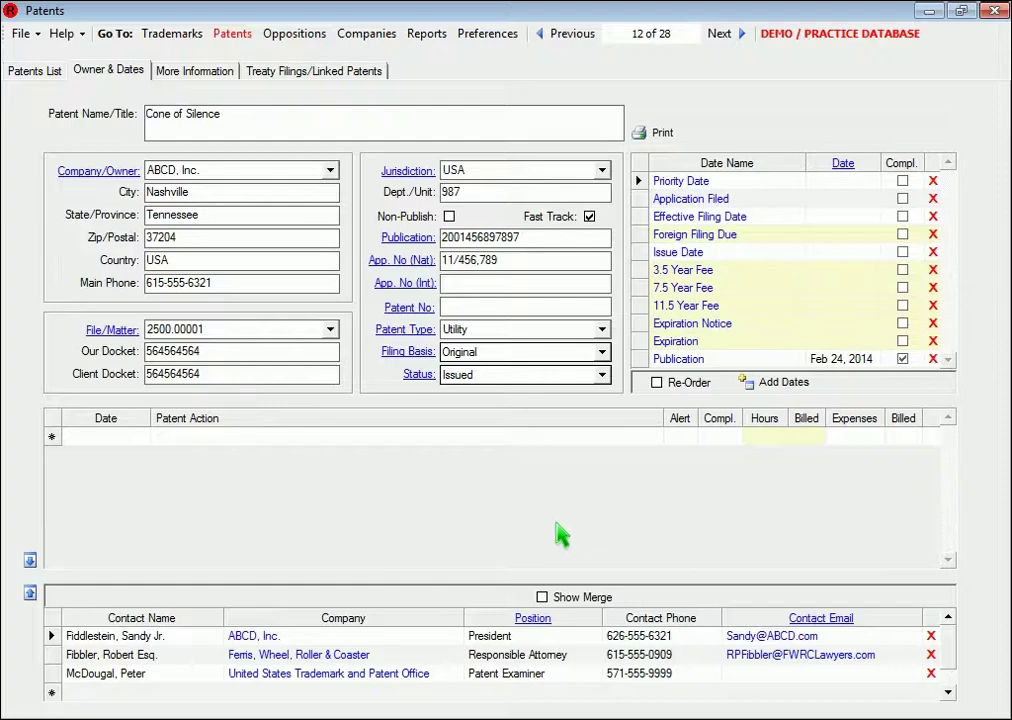
Move the Publication date up two places to above Expiration Notice, and sort the patent's date list by date
click(700, 384)
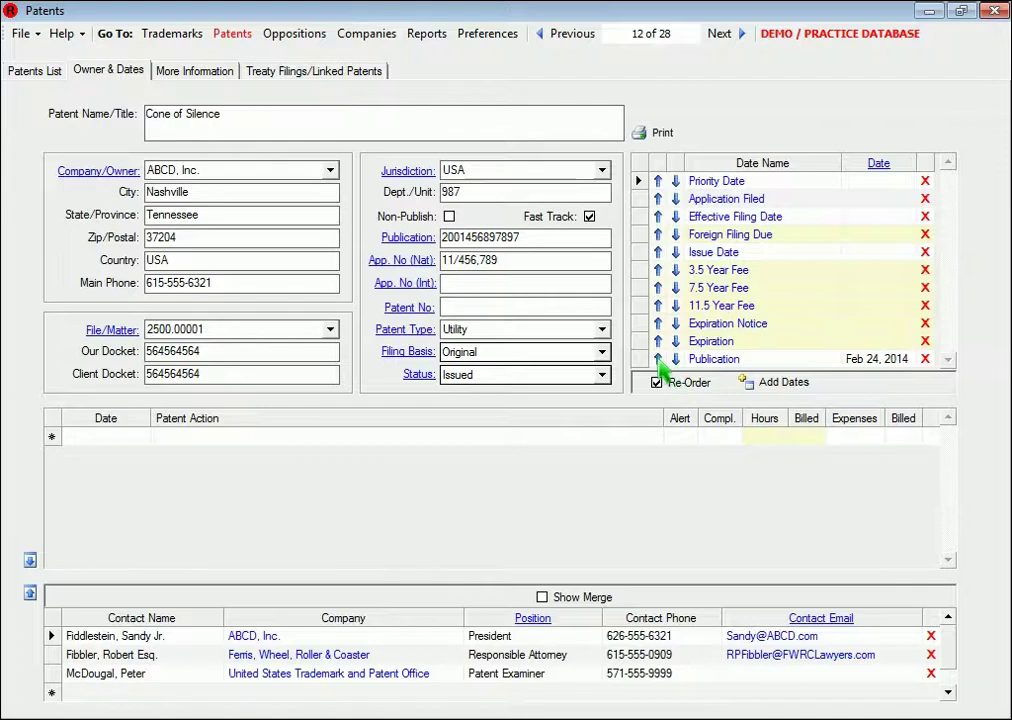
click(658, 359)
click(658, 343)
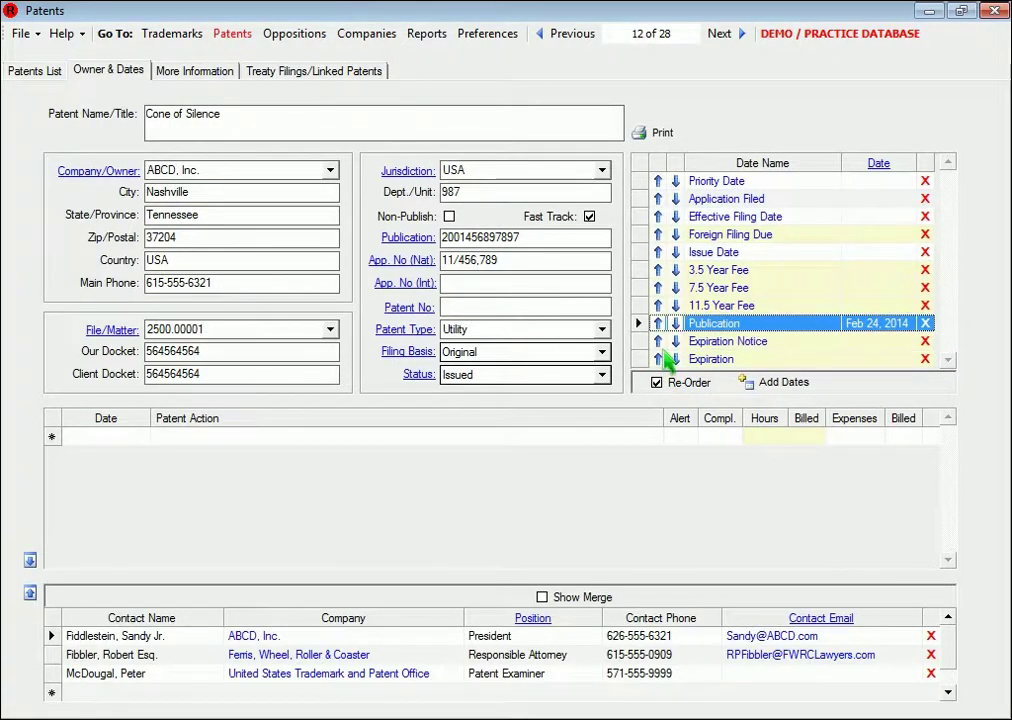
click(660, 385)
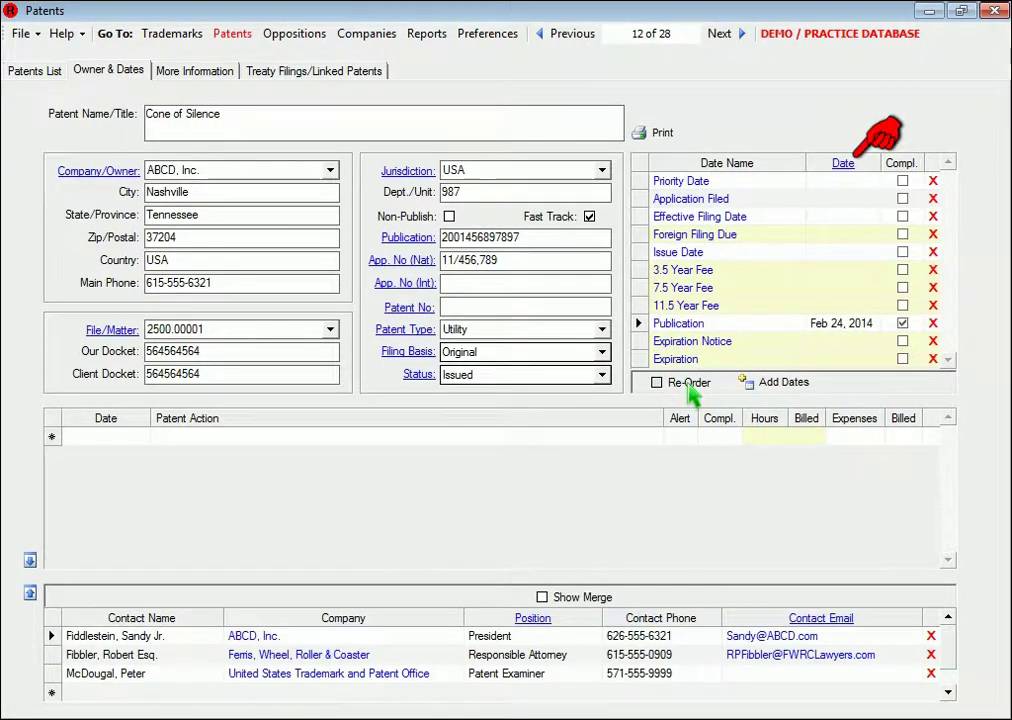
click(843, 165)
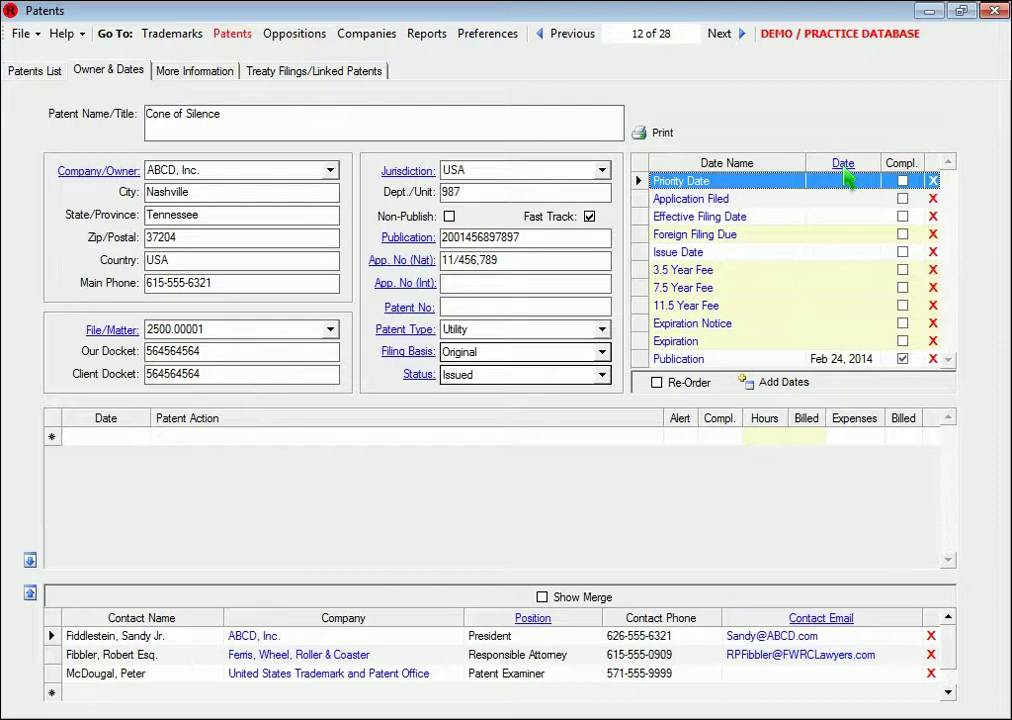
Enable Blank Dates Last in the preferences settings, and re-sort the Cone of Silence patent's dates by date
click(490, 36)
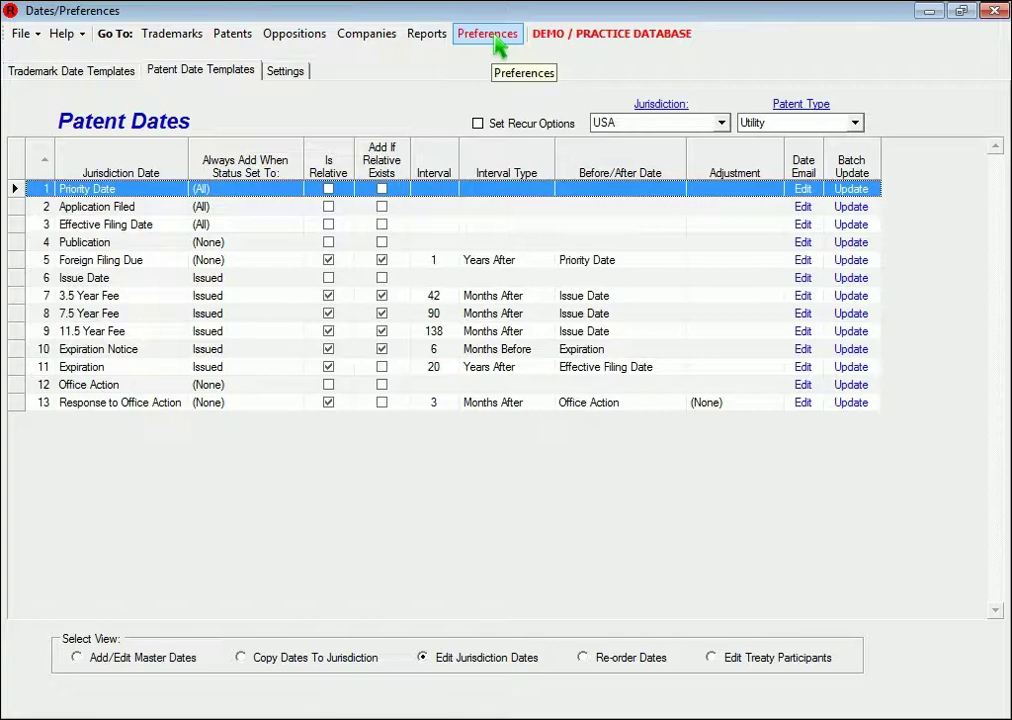
click(292, 74)
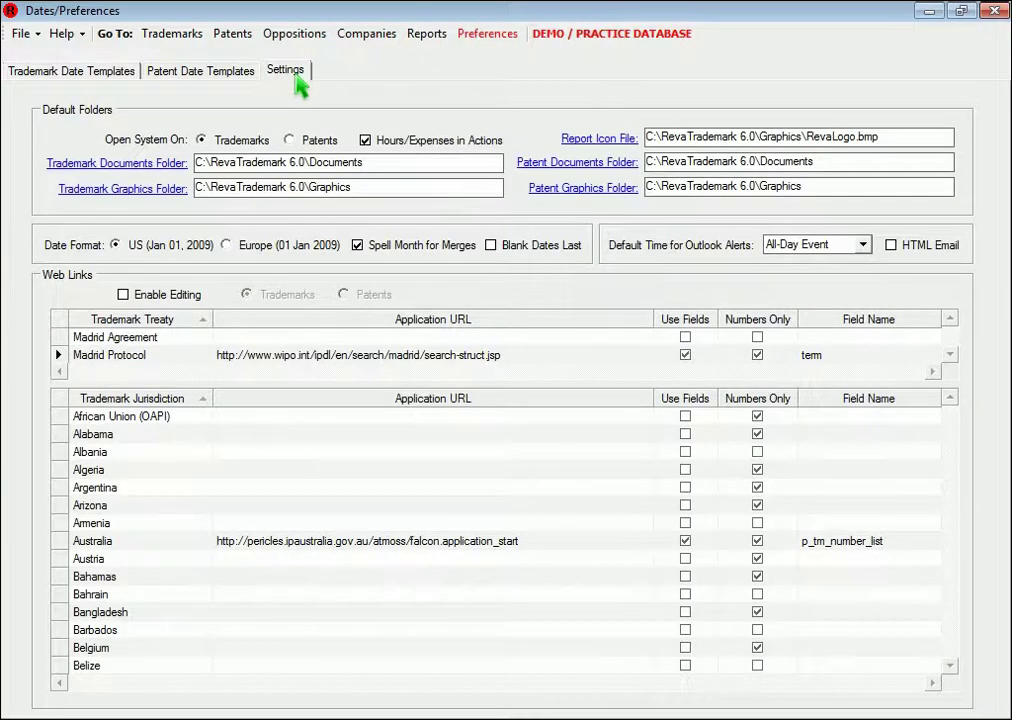
click(540, 253)
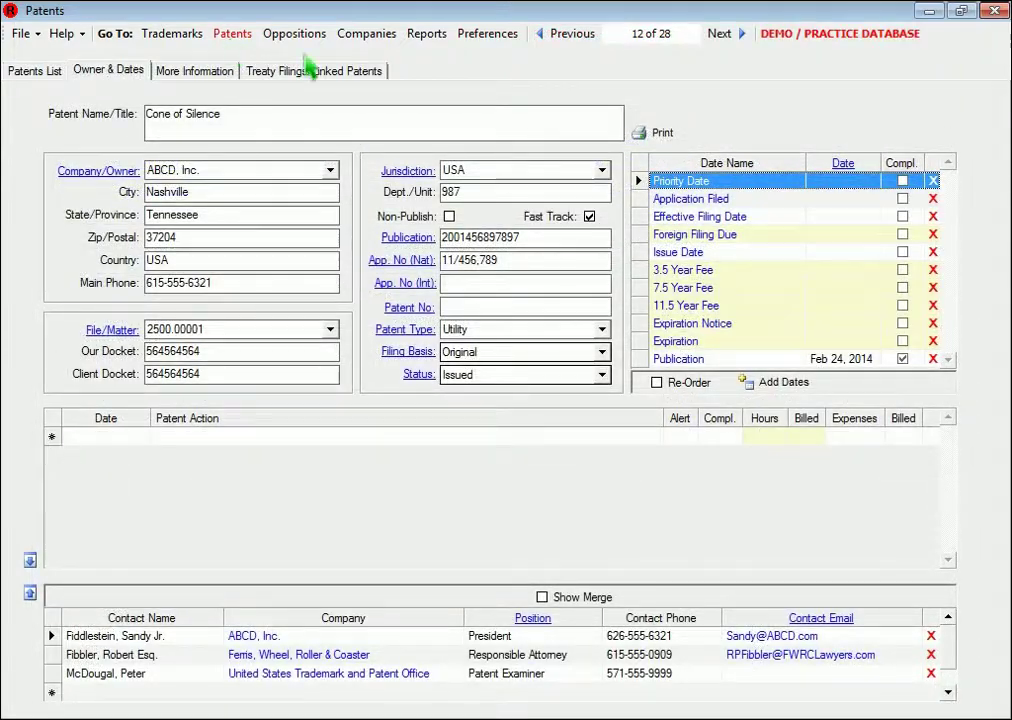
click(838, 166)
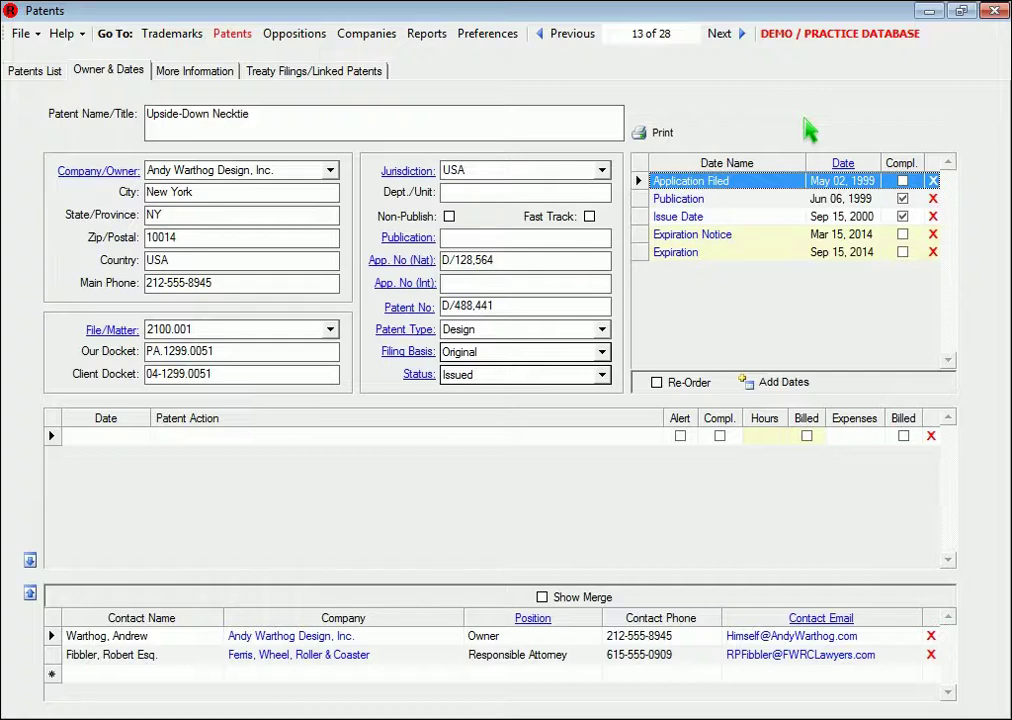
Sort the Upside-Down Necktie patent's dates newest first in Re-Order mode, and sort them by date again with the mode off
click(689, 382)
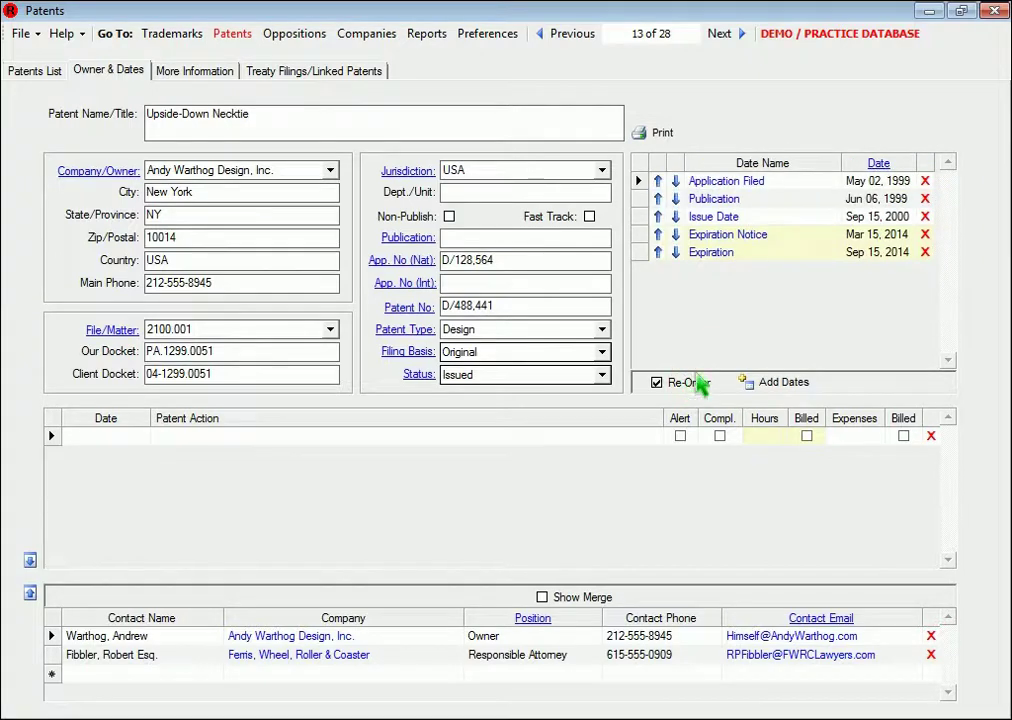
click(890, 165)
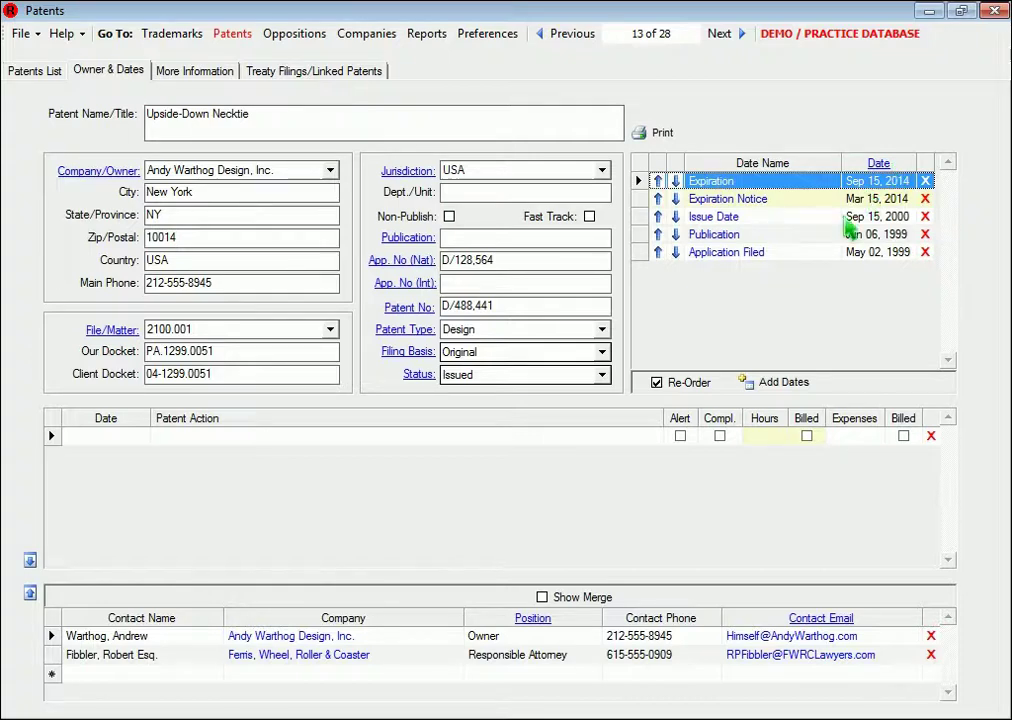
click(690, 386)
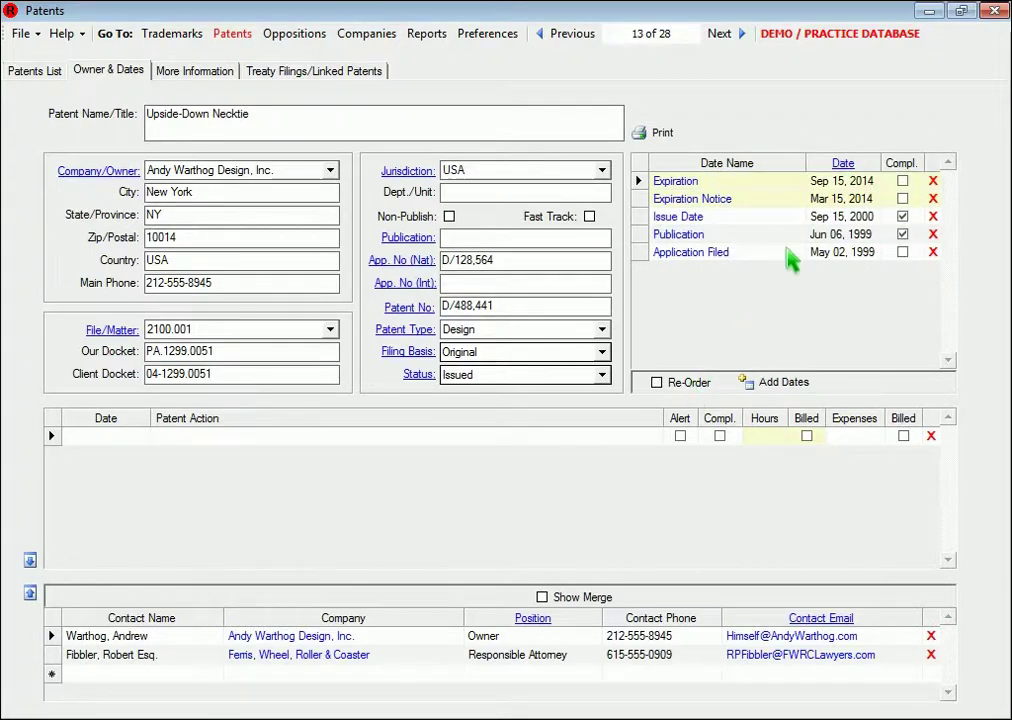
click(847, 165)
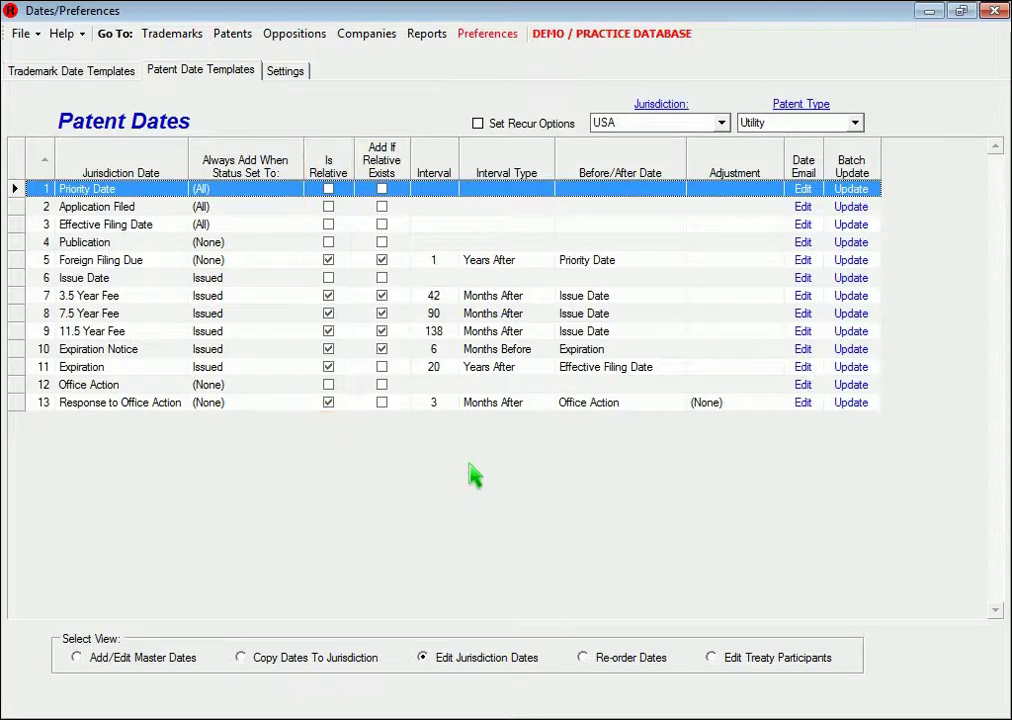
Examine the Interval Type and Before/After Date choices for the 3.5 Year Fee in the USA Utility patent date template
click(545, 296)
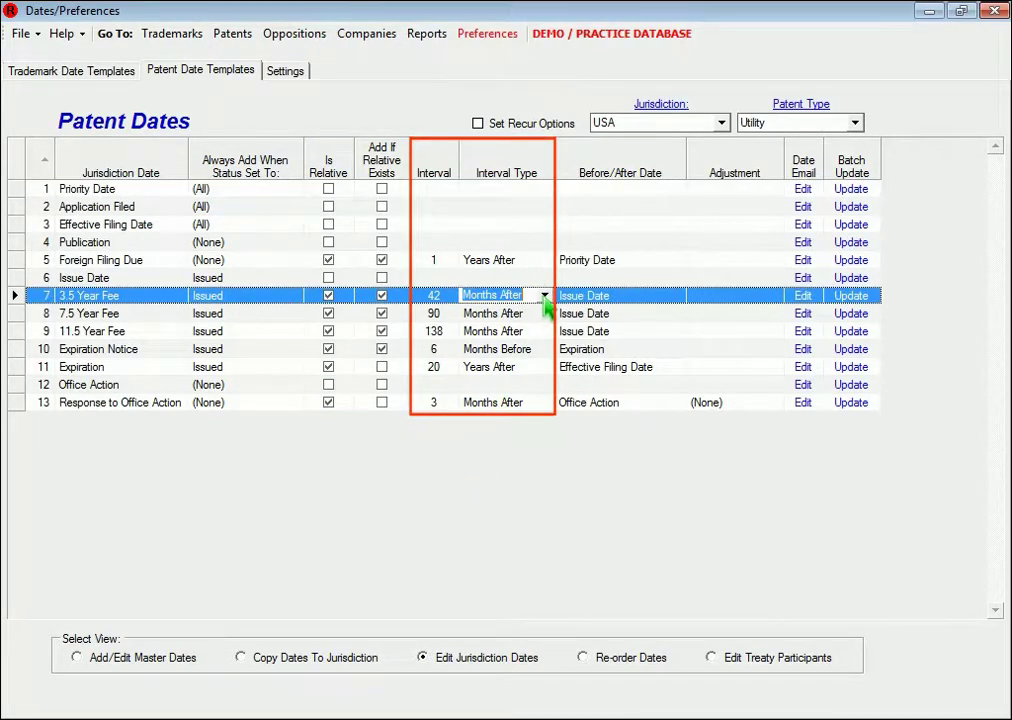
click(545, 296)
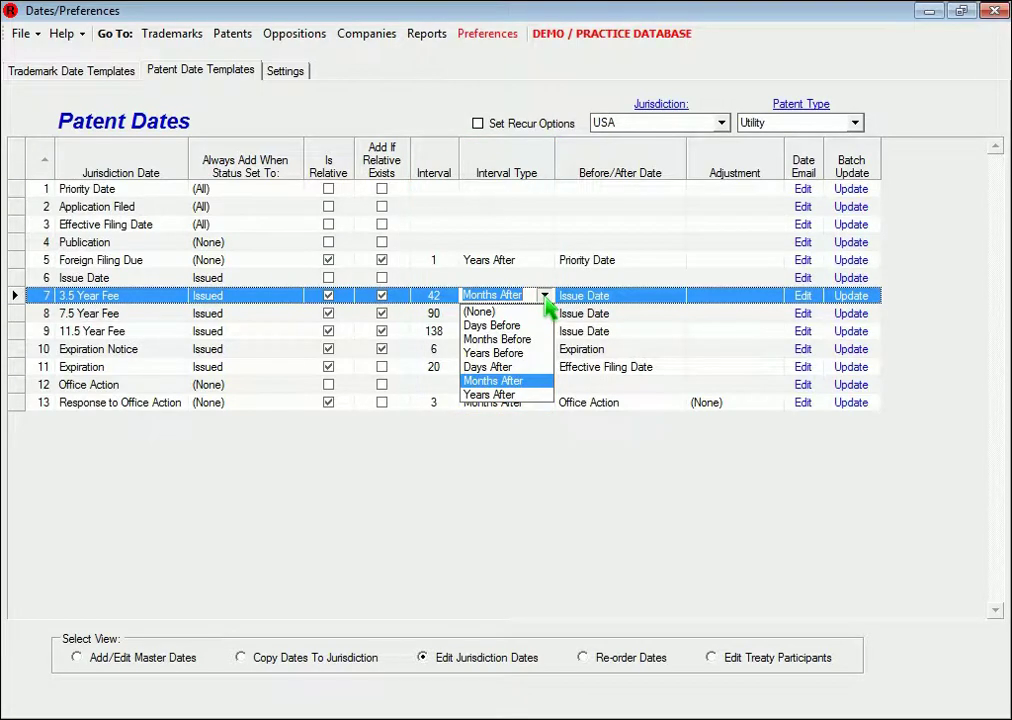
click(545, 298)
click(673, 297)
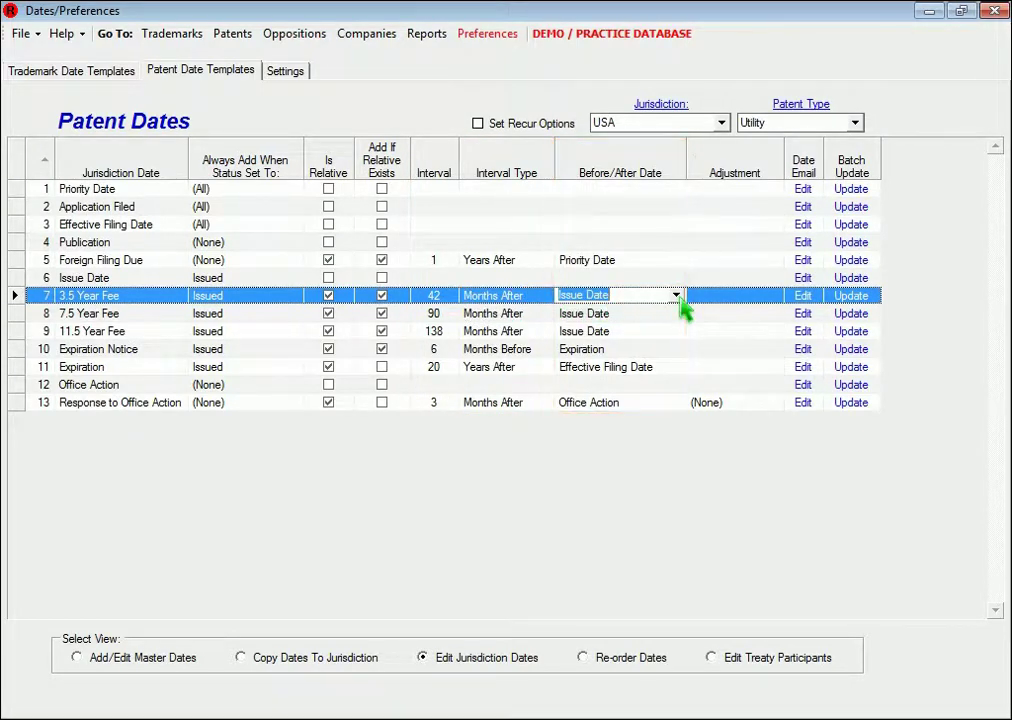
click(677, 296)
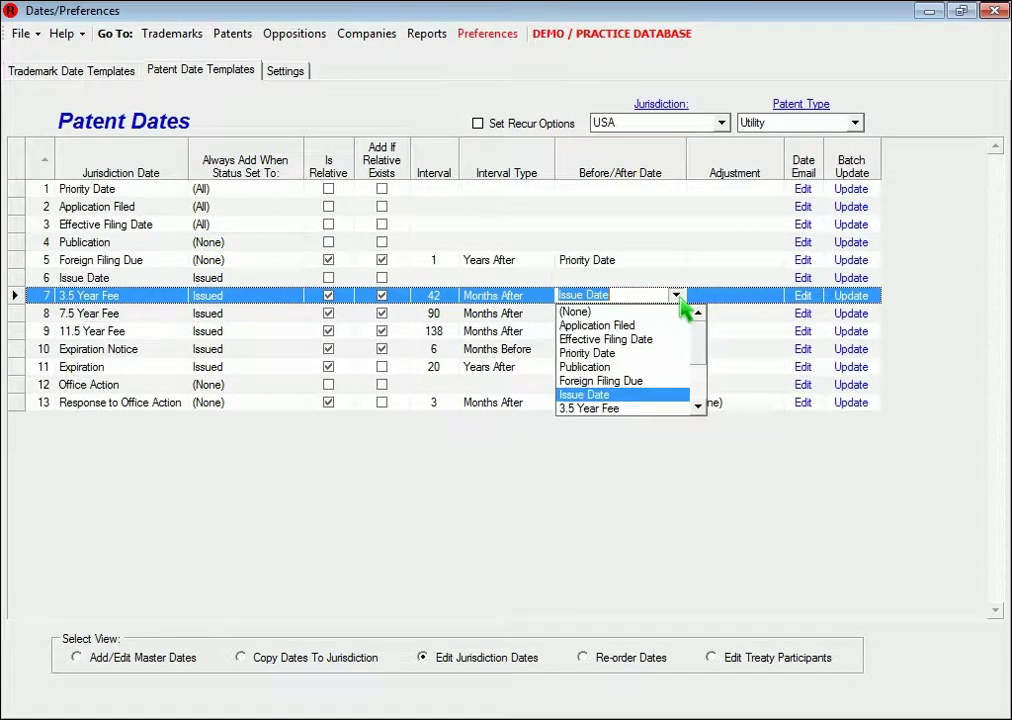
click(680, 302)
click(20, 295)
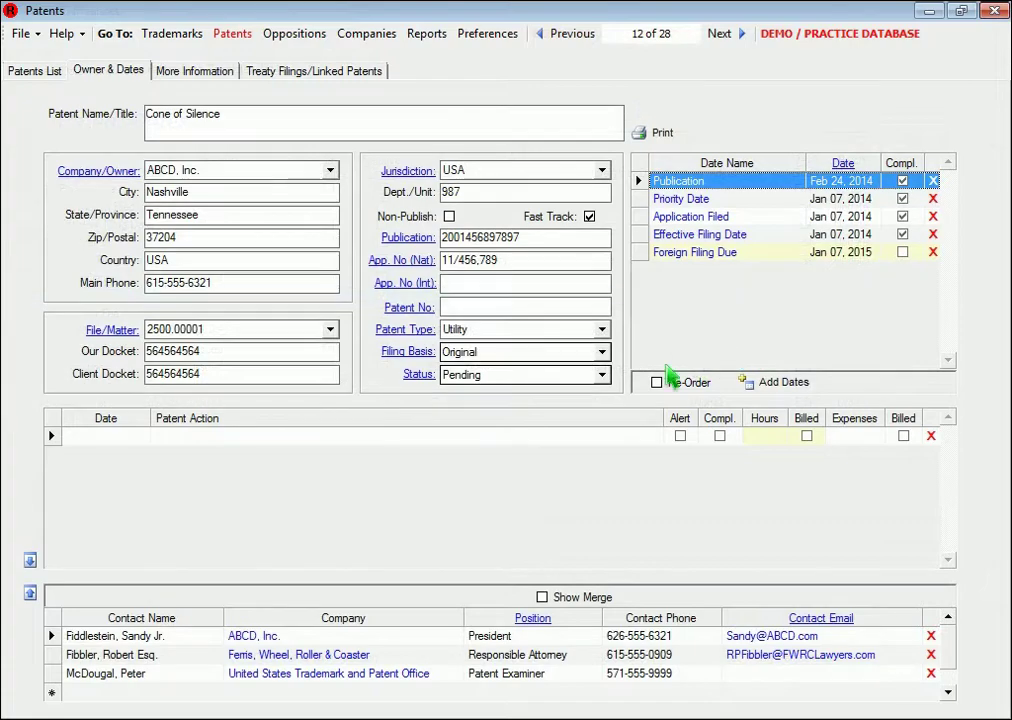
Set the Cone of Silence patent's status to Issued
click(602, 374)
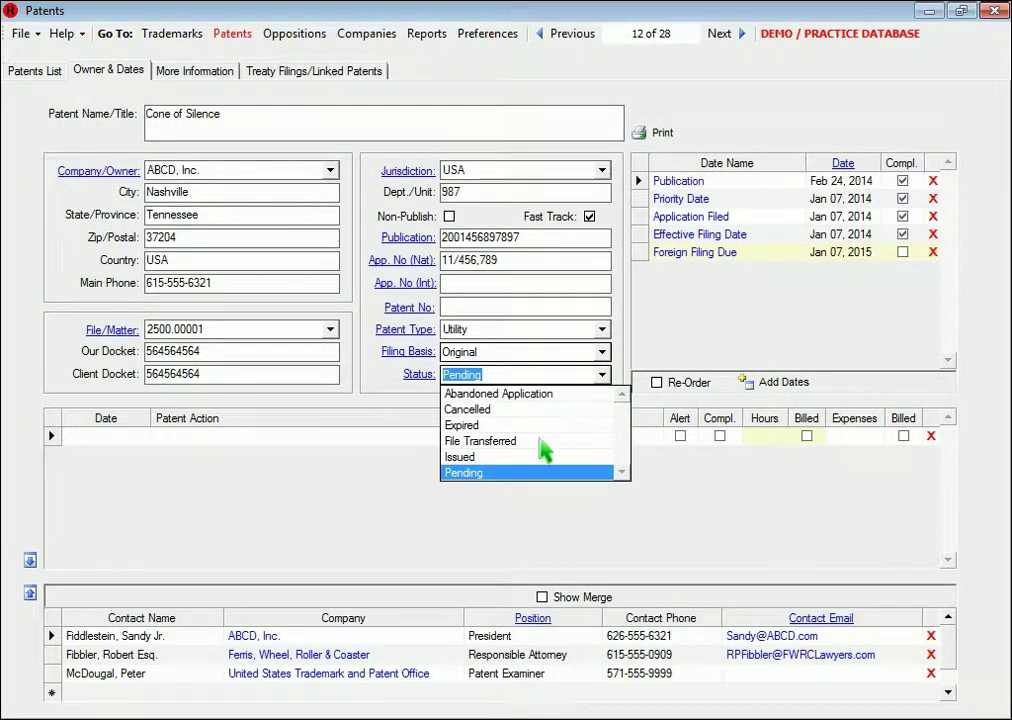
click(515, 462)
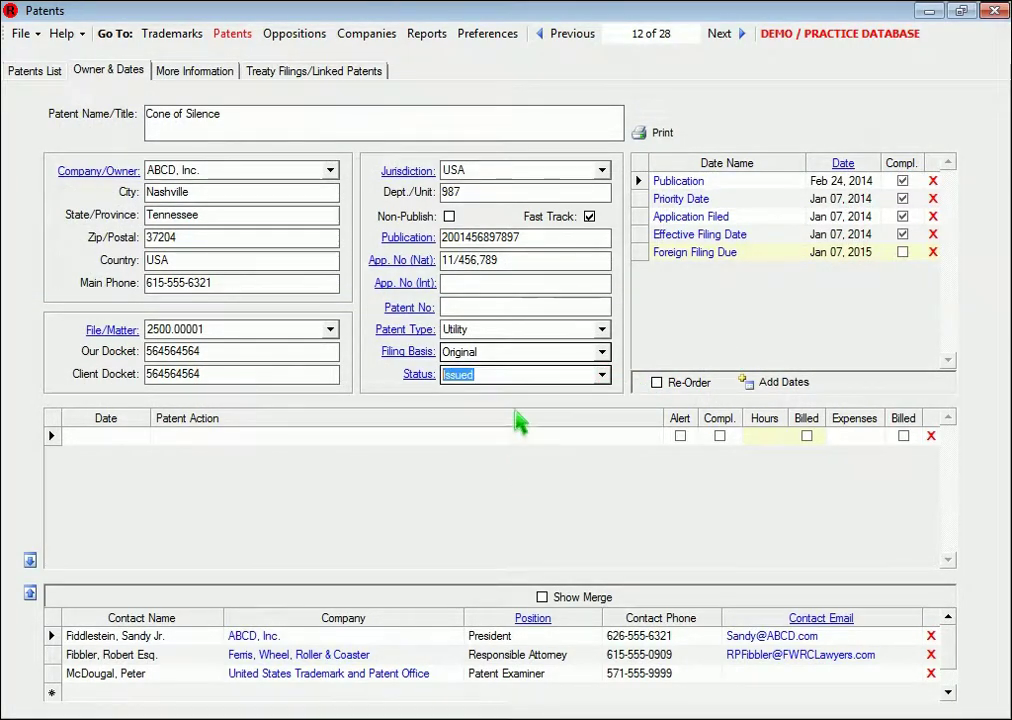
Set the Cone of Silence patent's Issue Date to Jun 11, 2014, mark it completed, and update the date
click(518, 354)
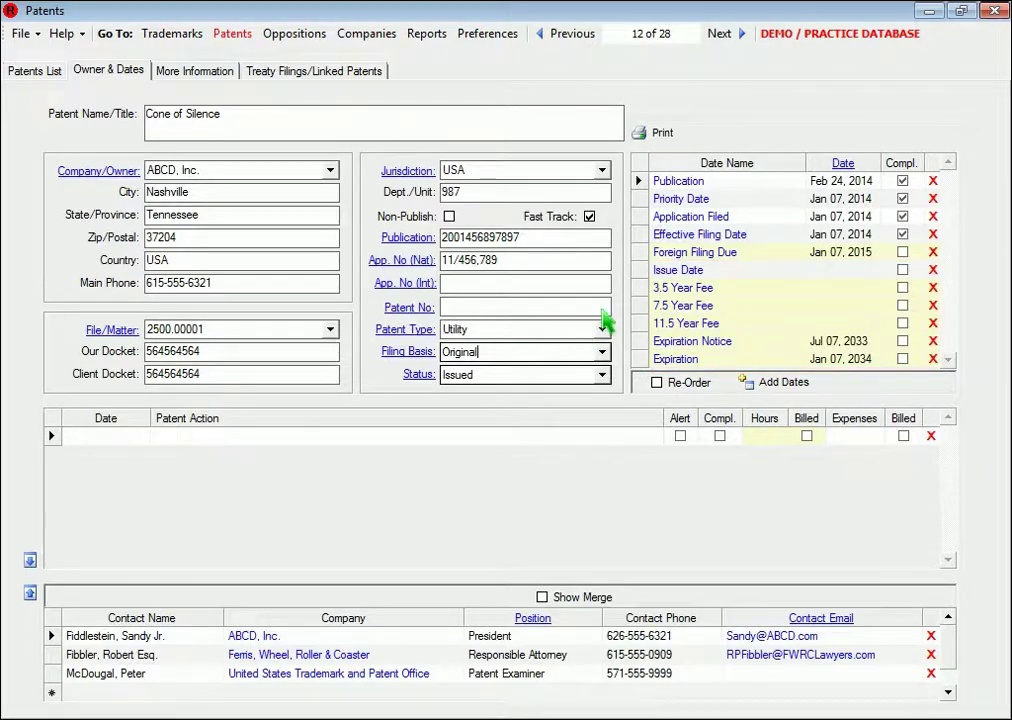
double_click(662, 271)
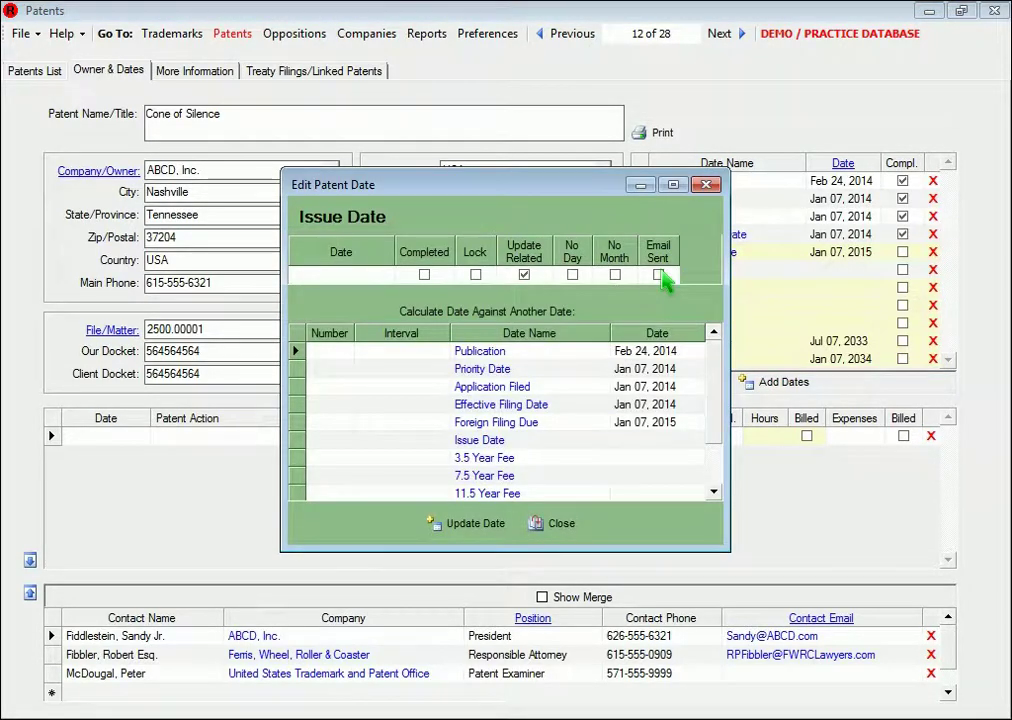
click(399, 280)
click(384, 274)
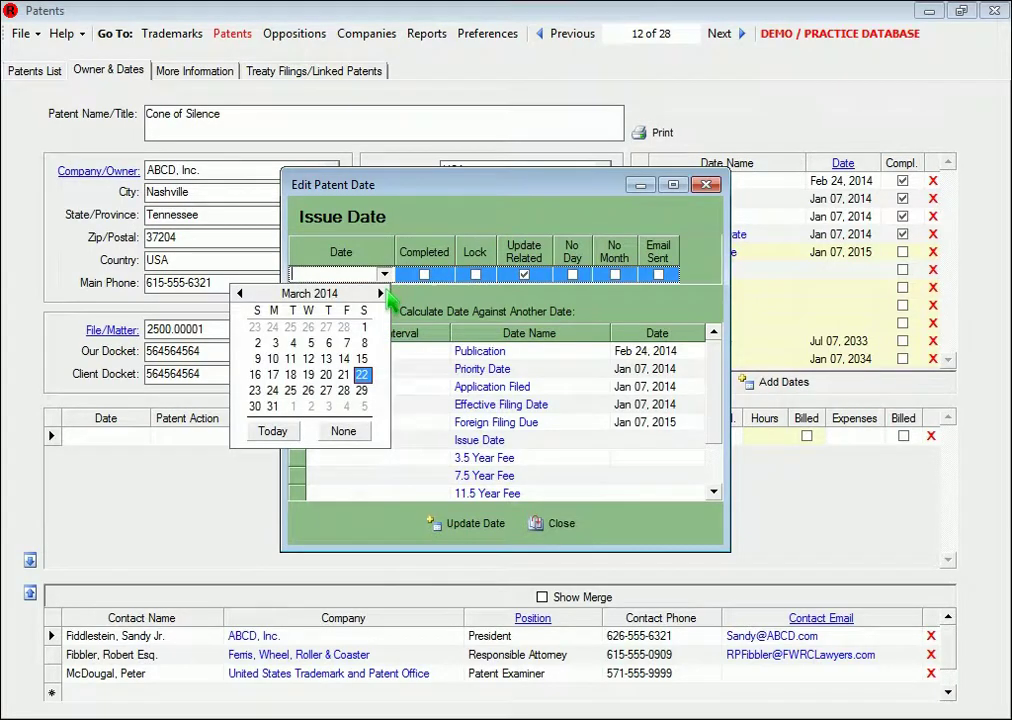
click(380, 293)
click(380, 293)
click(380, 293)
click(310, 343)
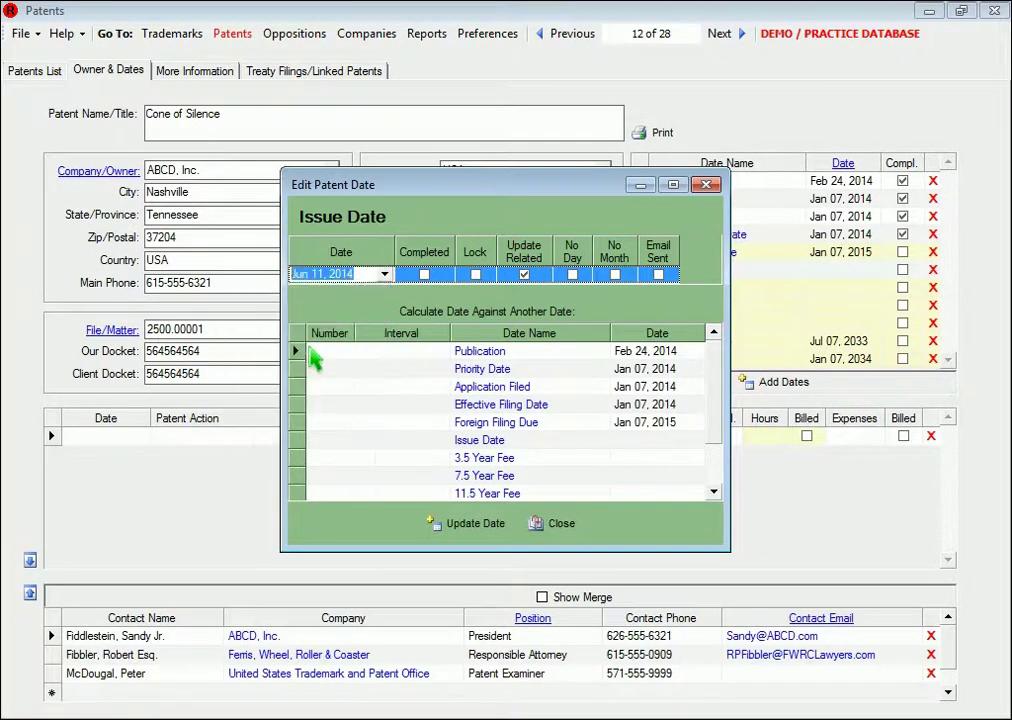
click(424, 274)
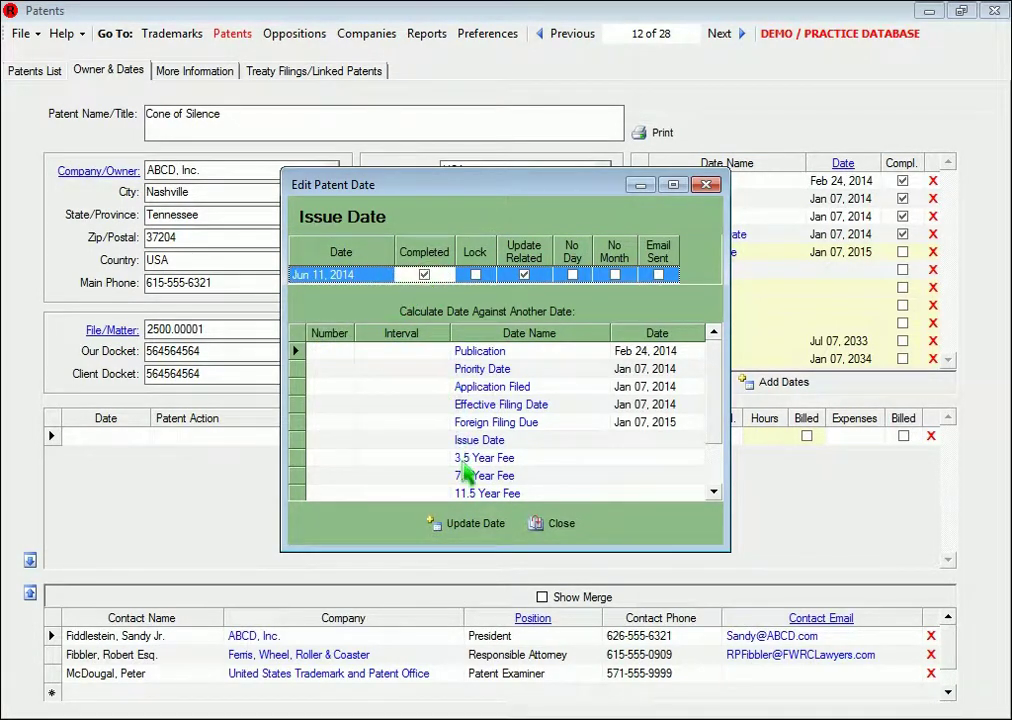
click(475, 524)
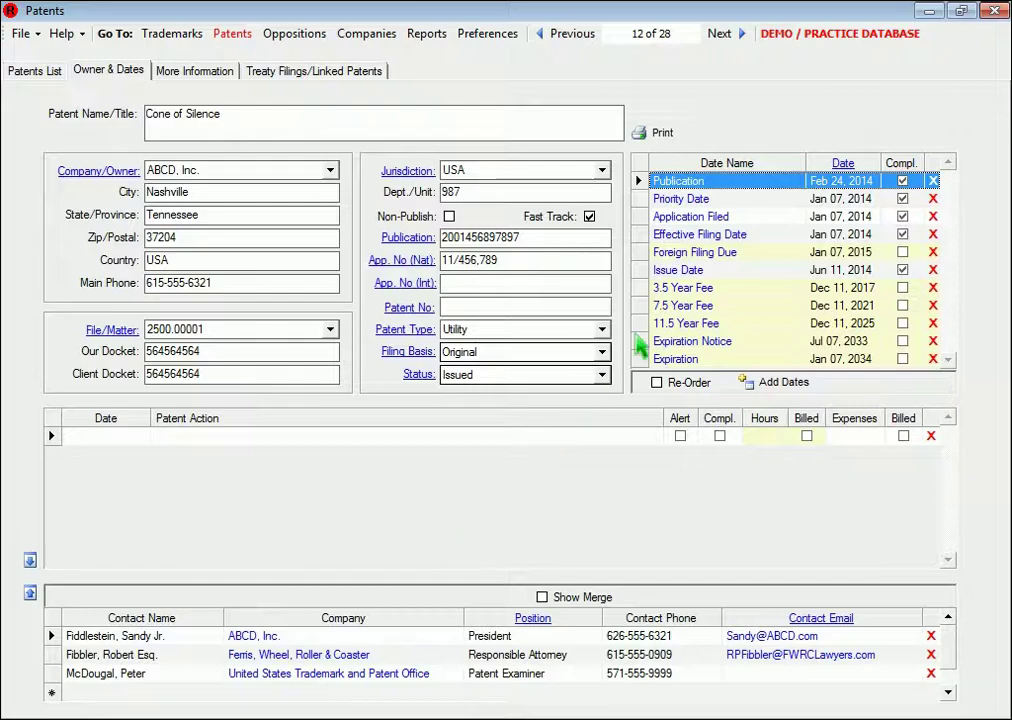
Change the Issue Date to Jun 18, 2014, switch its Lock option on and off, and update the date
double_click(690, 272)
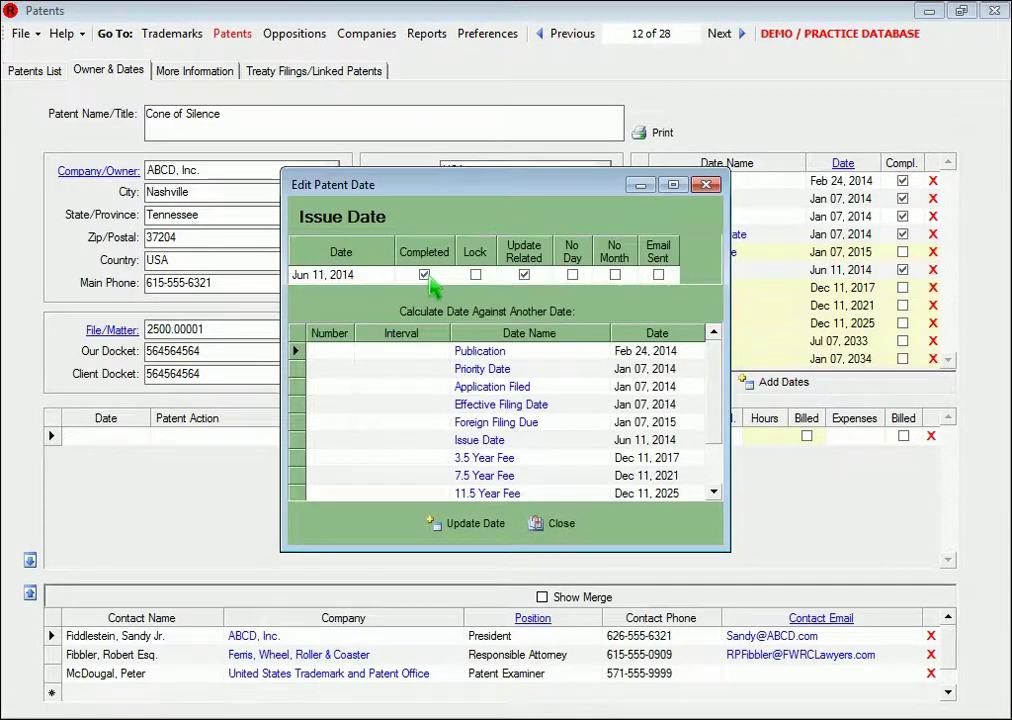
click(385, 280)
click(385, 277)
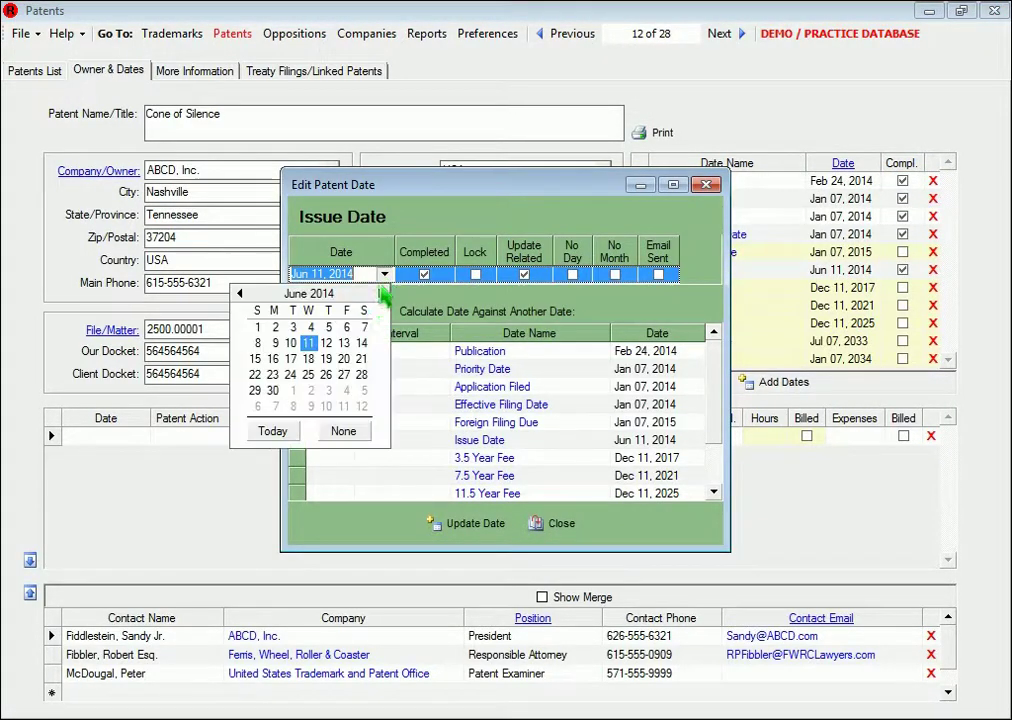
click(318, 367)
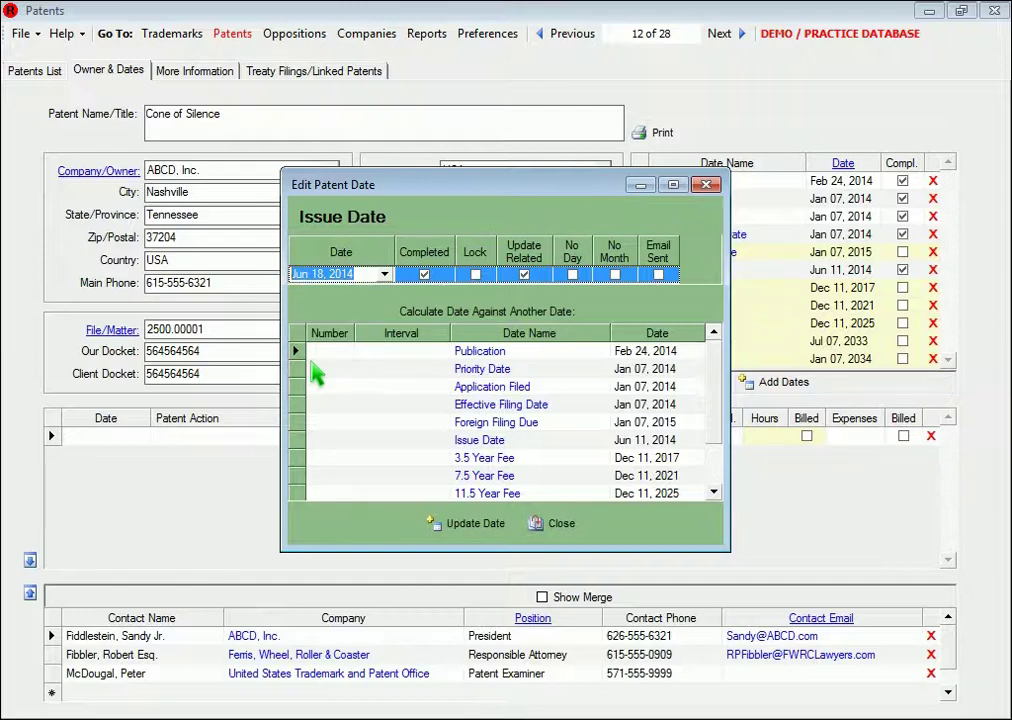
click(476, 275)
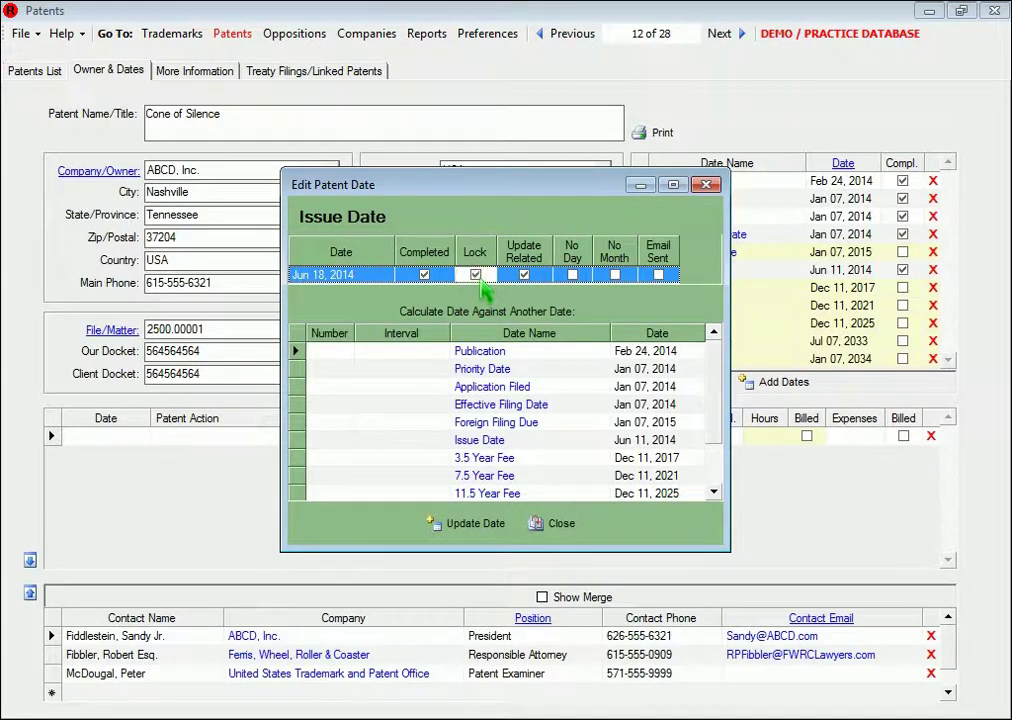
click(476, 275)
click(472, 523)
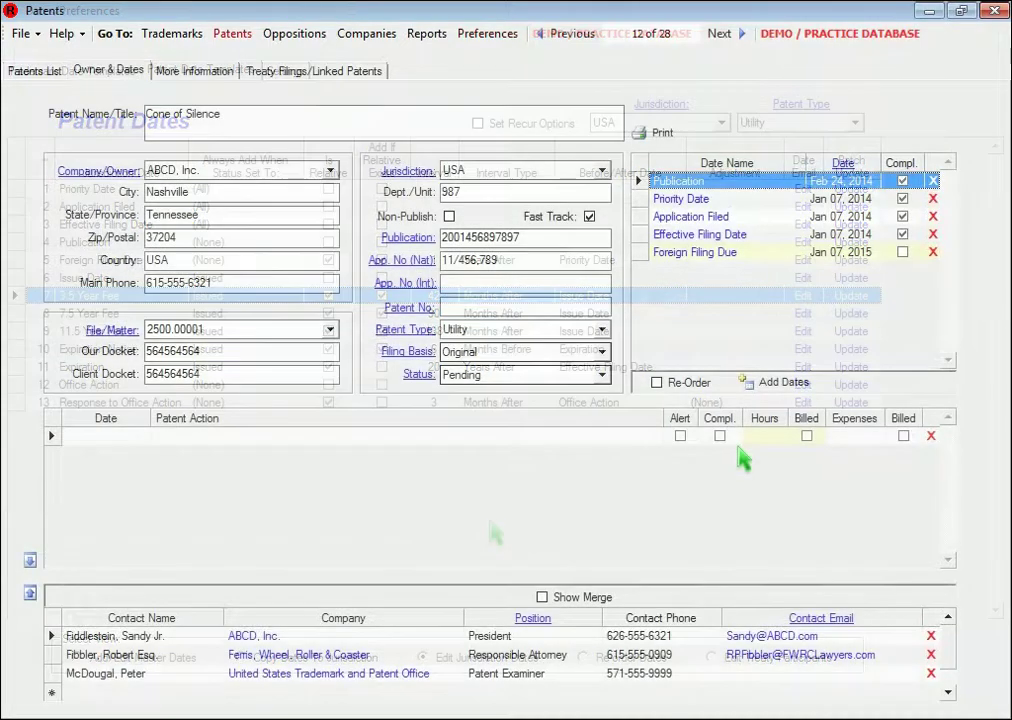
Add an Office Action date of Mar 22, 2014 to the Cone of Silence patent and mark it completed
click(784, 386)
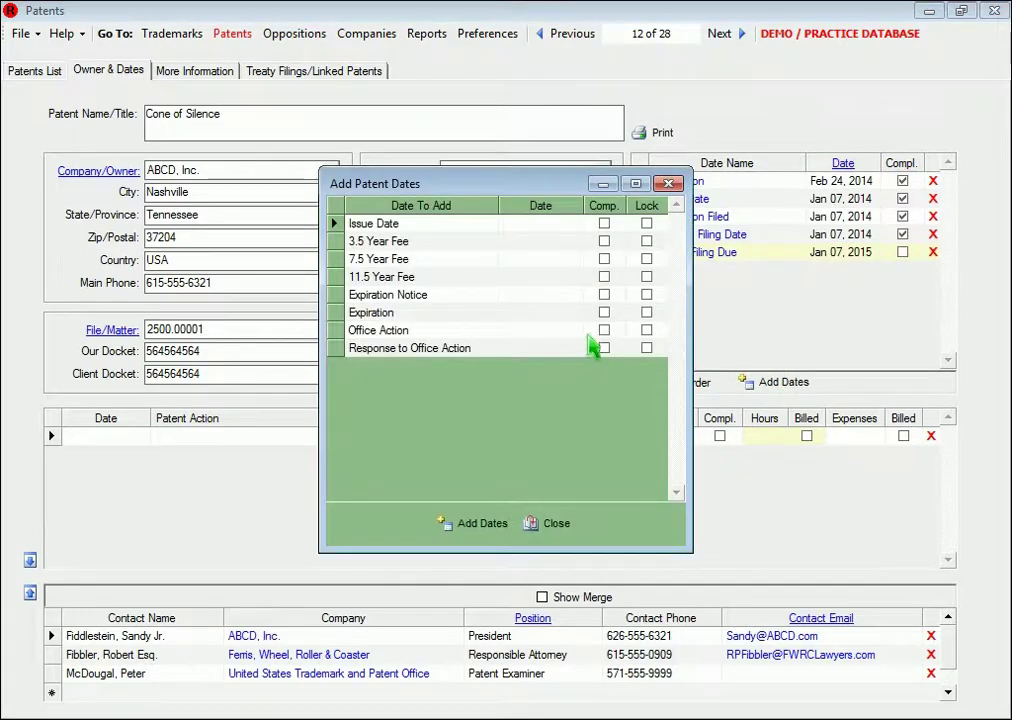
click(576, 331)
click(551, 430)
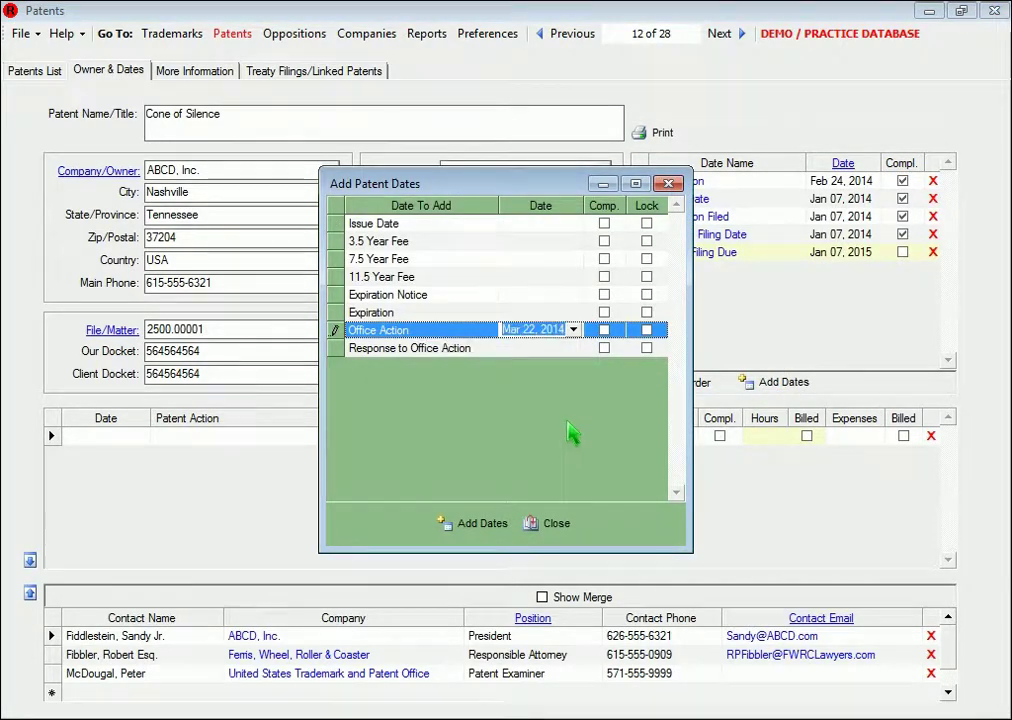
click(604, 330)
click(475, 523)
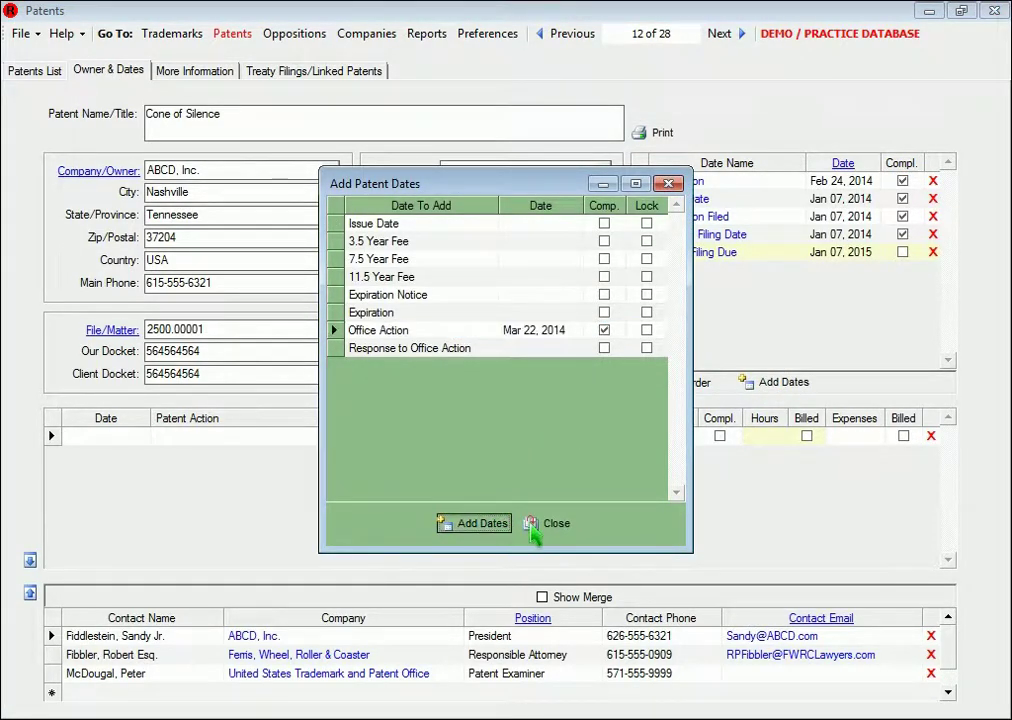
click(556, 527)
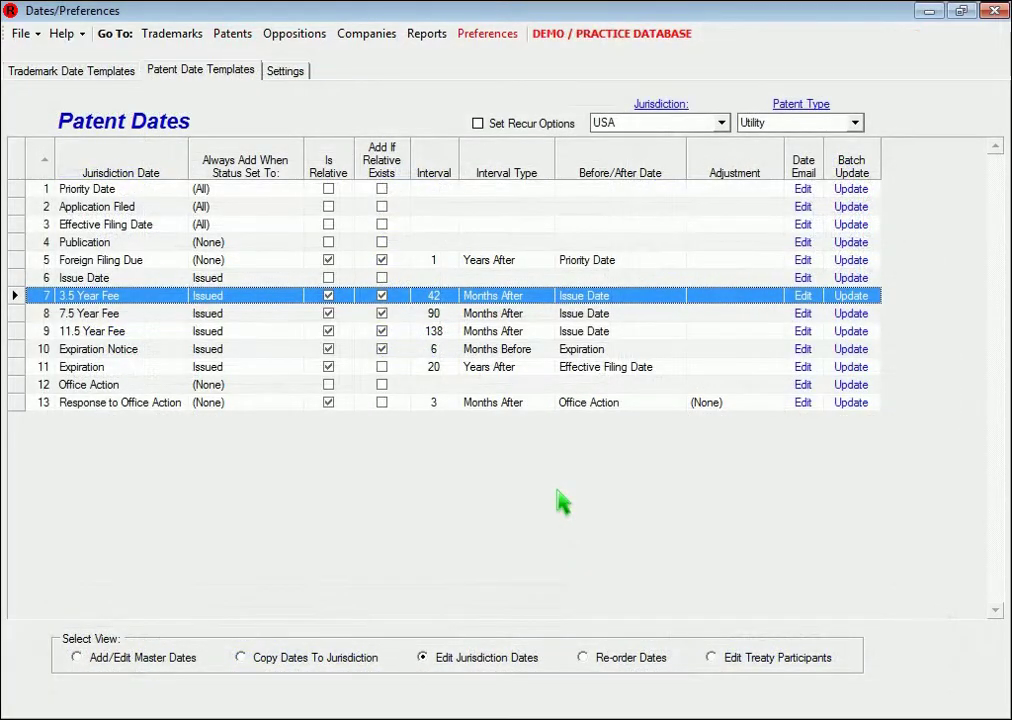
Enable Add If Relative Exists for Response to Office Action in the USA Utility patent date template
click(381, 402)
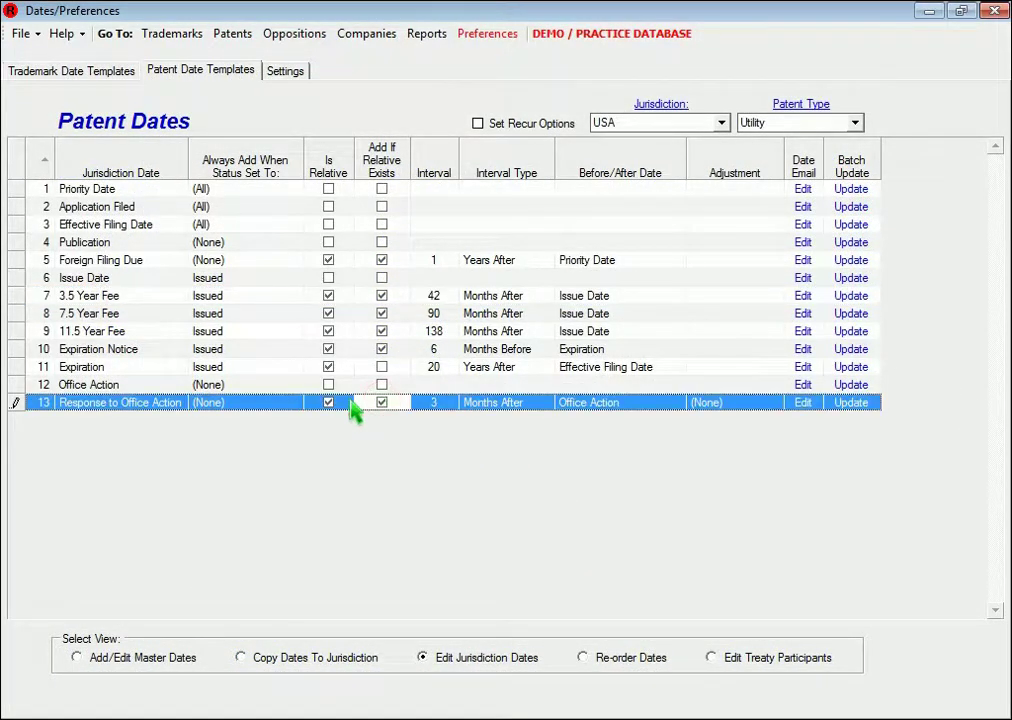
click(22, 388)
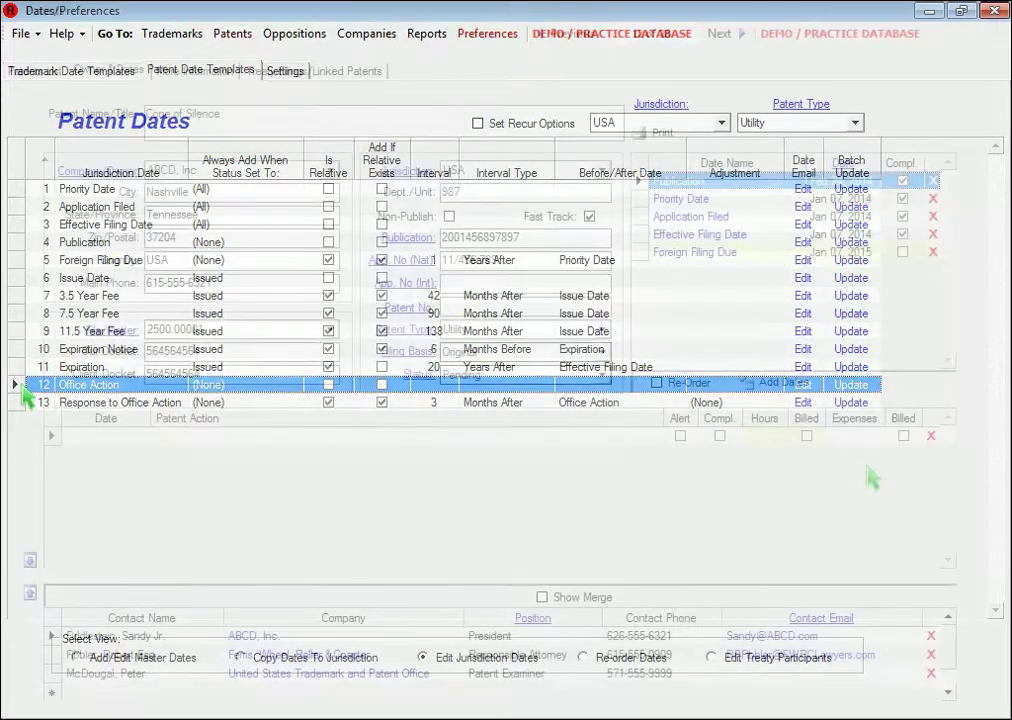
Add an Office Action date of Mar 06, 2014 to the Cone of Silence patent and mark it completed
click(778, 384)
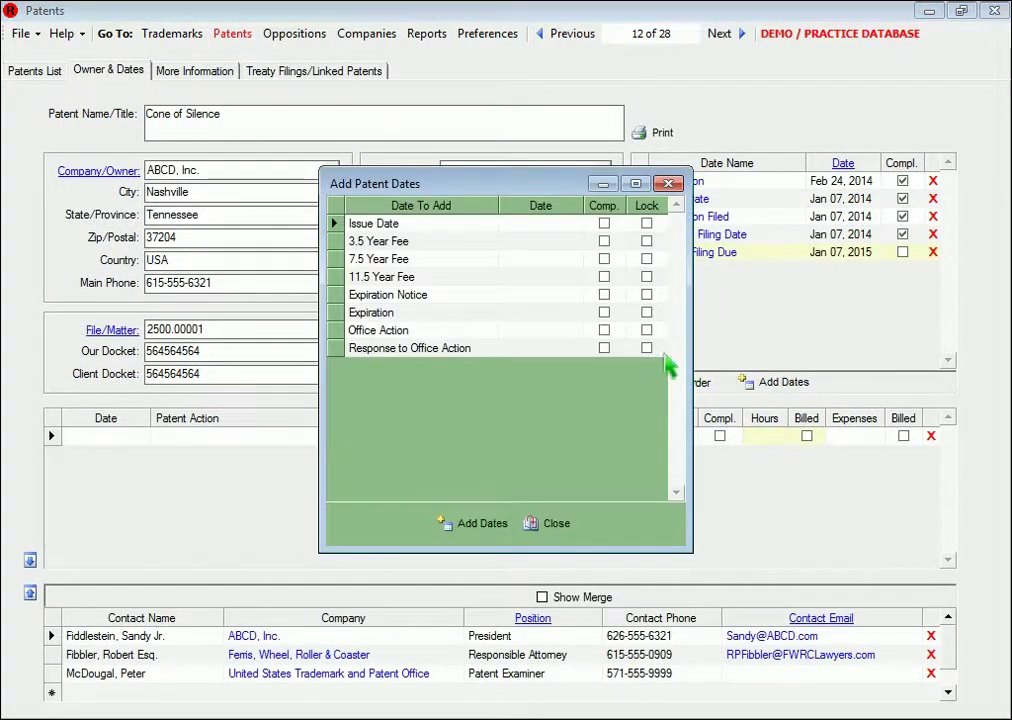
click(572, 336)
click(574, 331)
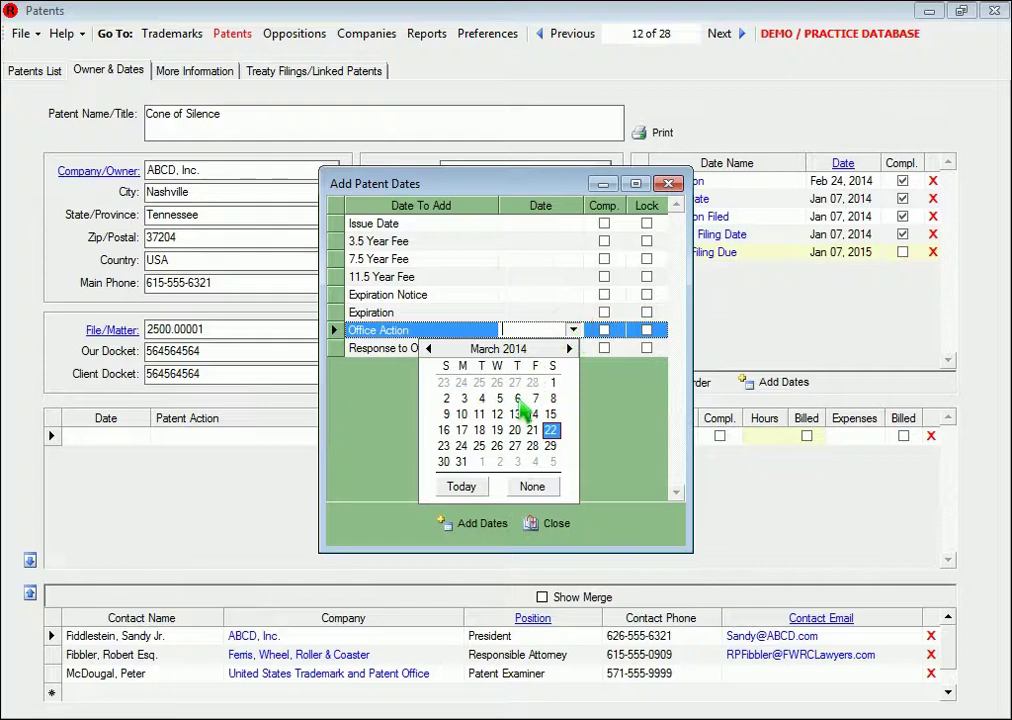
click(512, 398)
click(605, 331)
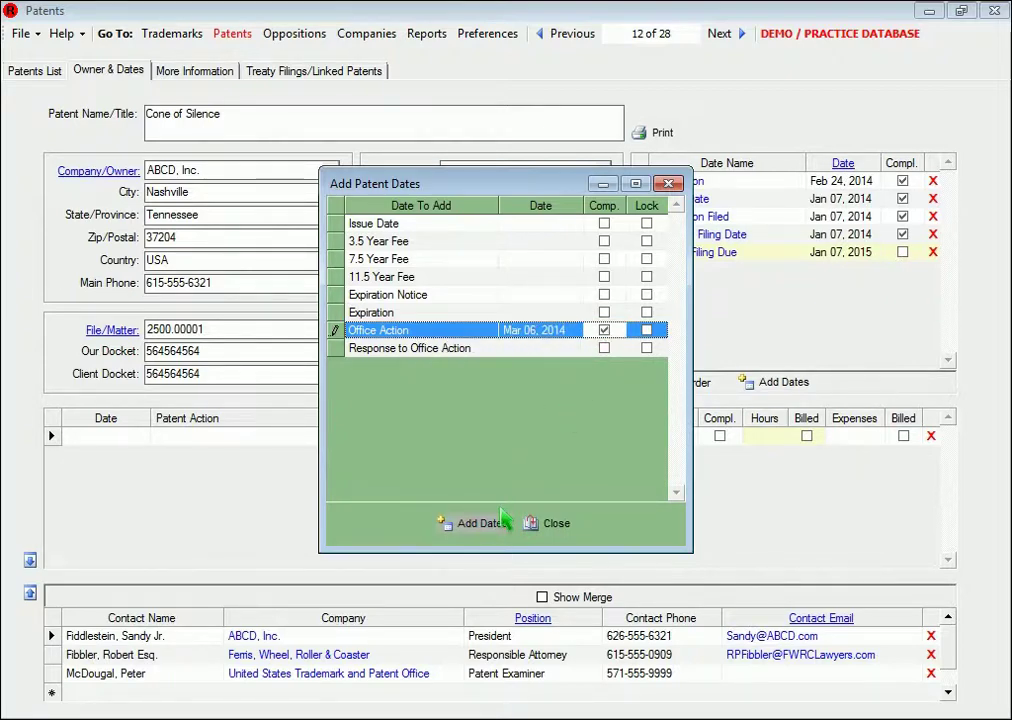
click(472, 523)
click(545, 527)
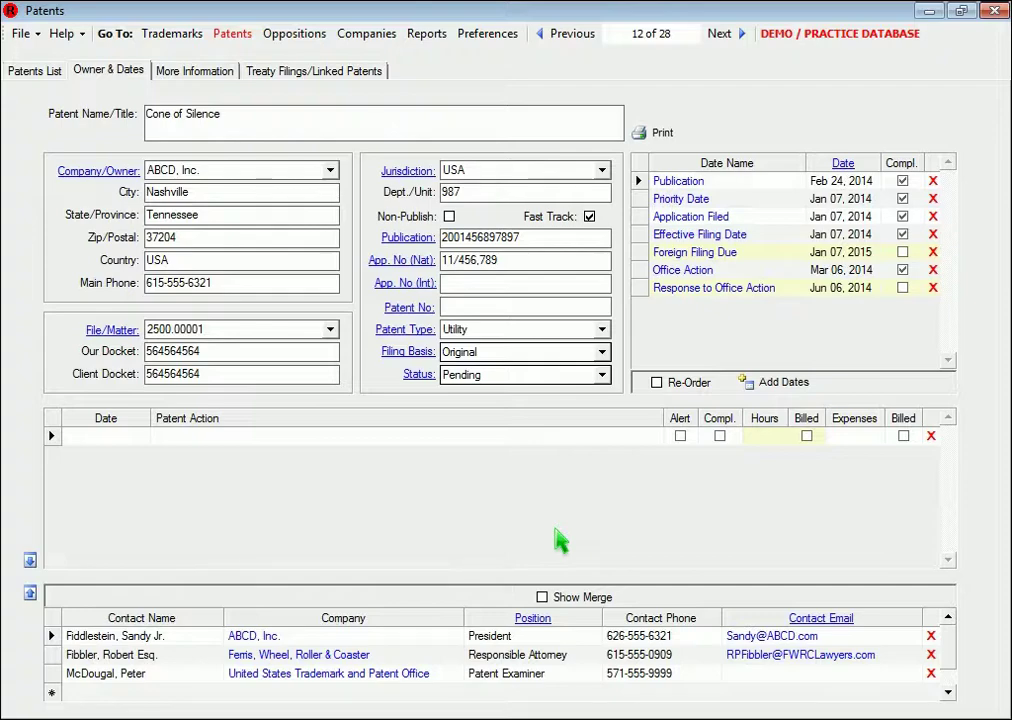
Recalculate the Response to Office Action date as 45 Days After the Office Action date, and update it
double_click(720, 290)
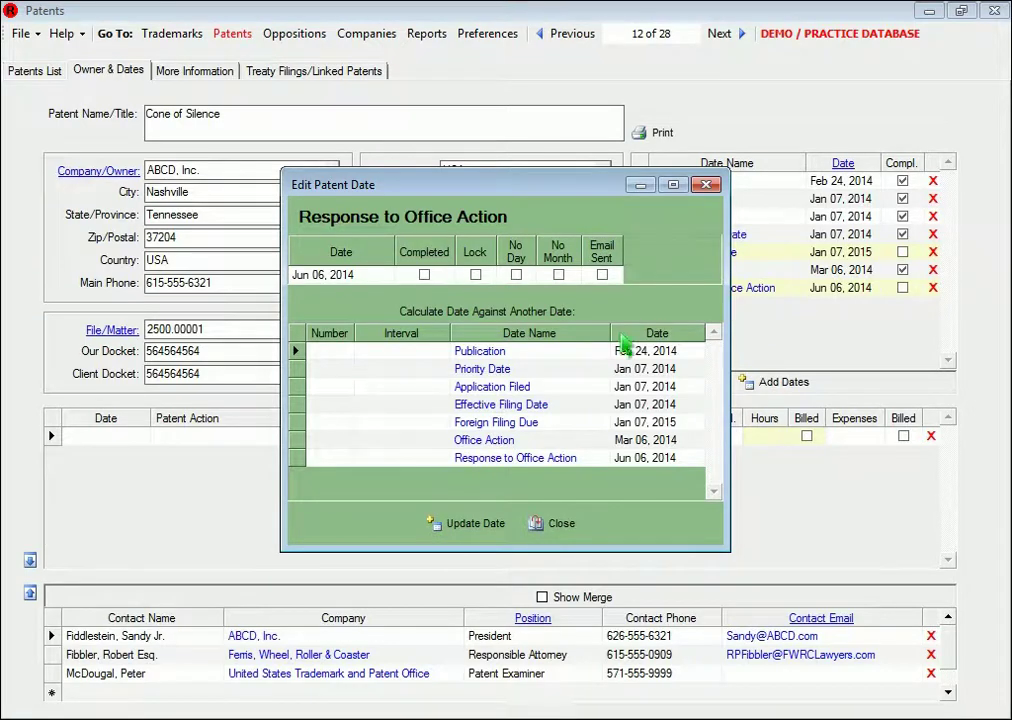
click(338, 442)
text(45)
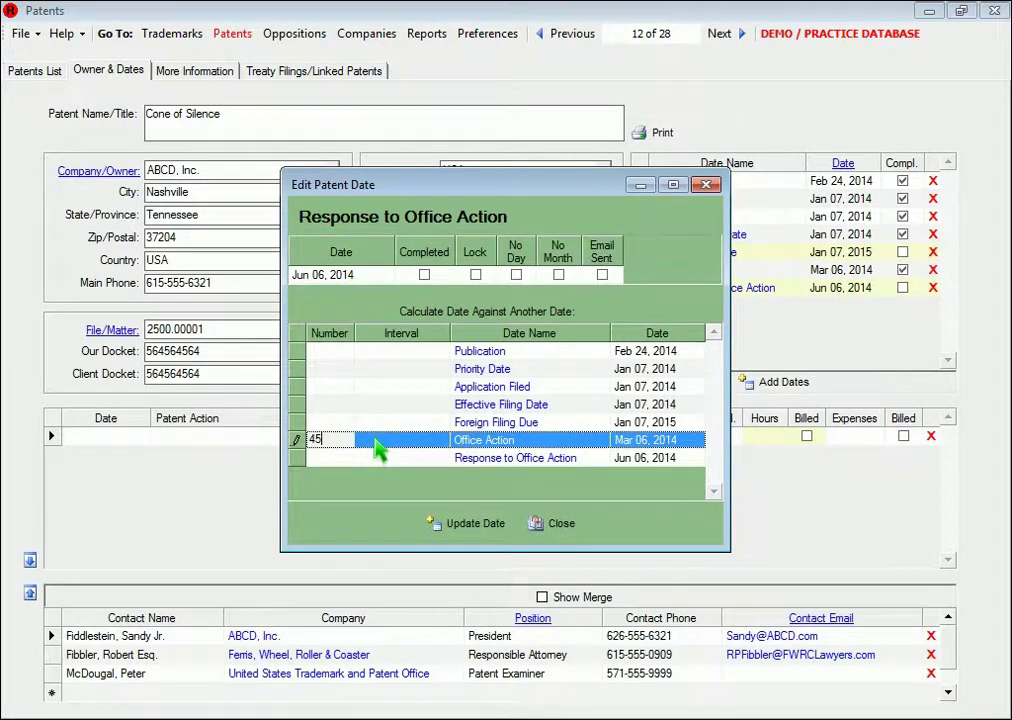
click(432, 441)
click(440, 441)
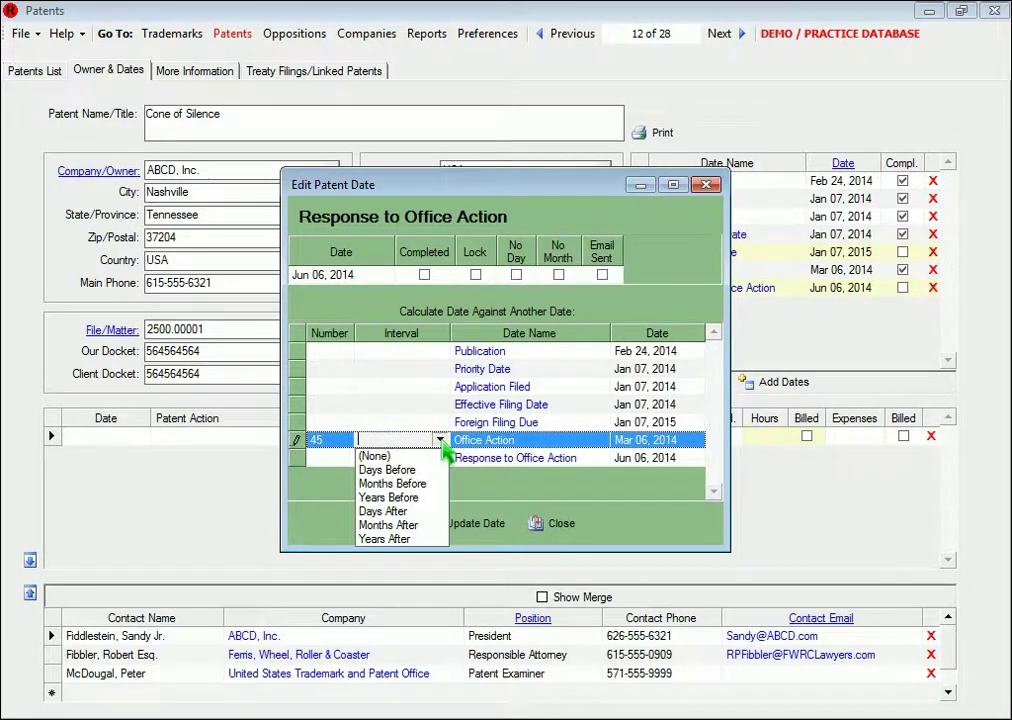
click(412, 511)
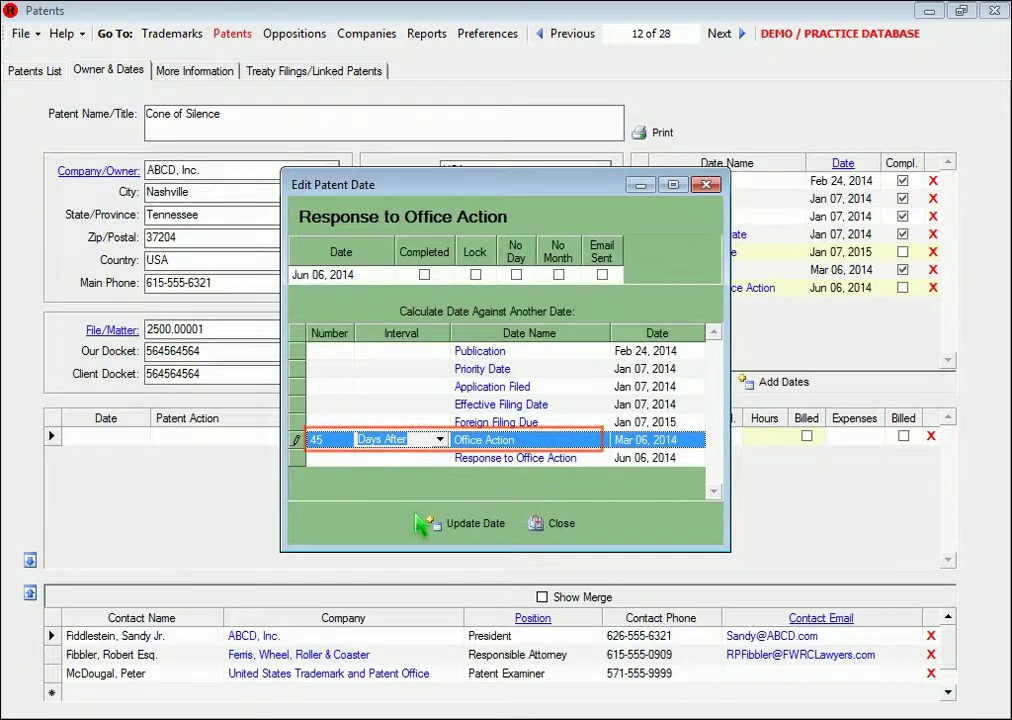
click(496, 446)
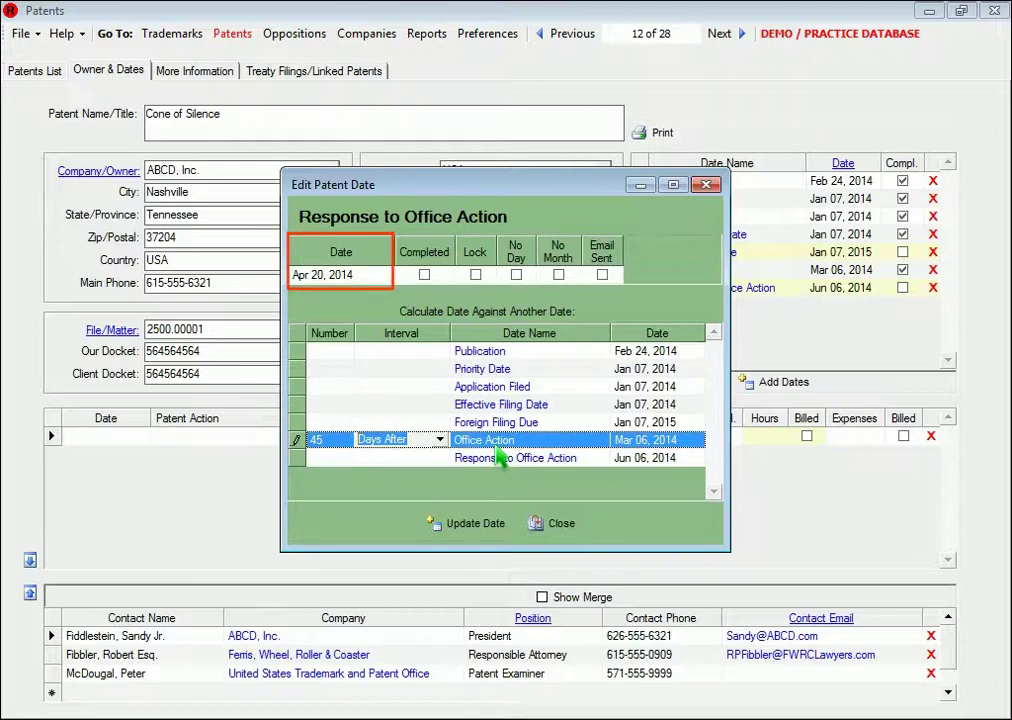
click(478, 538)
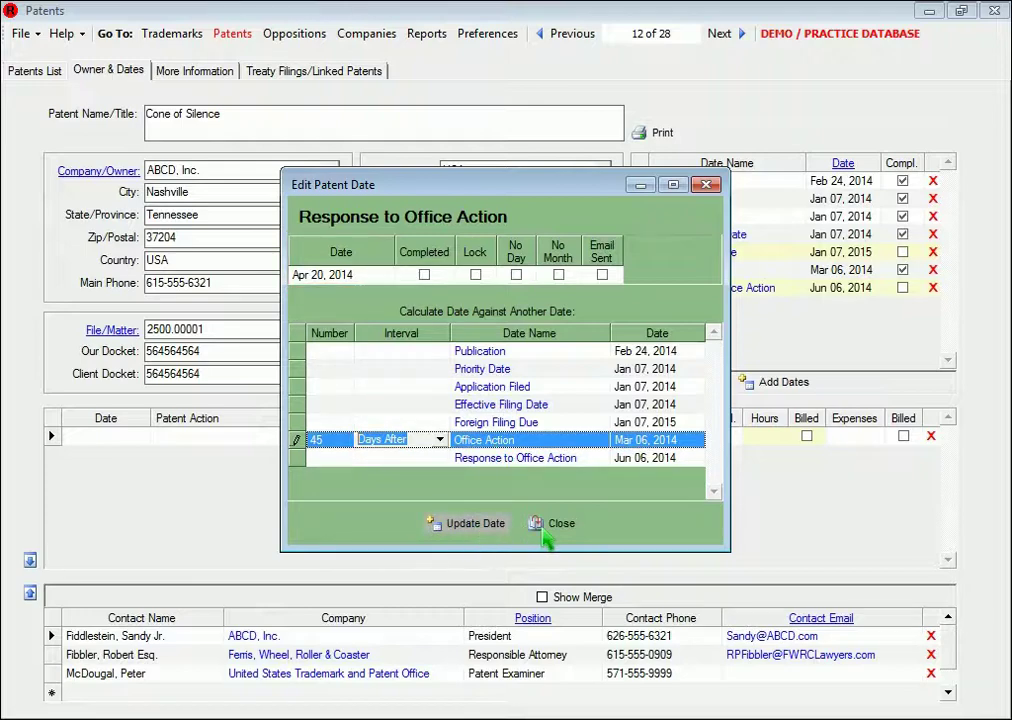
click(548, 527)
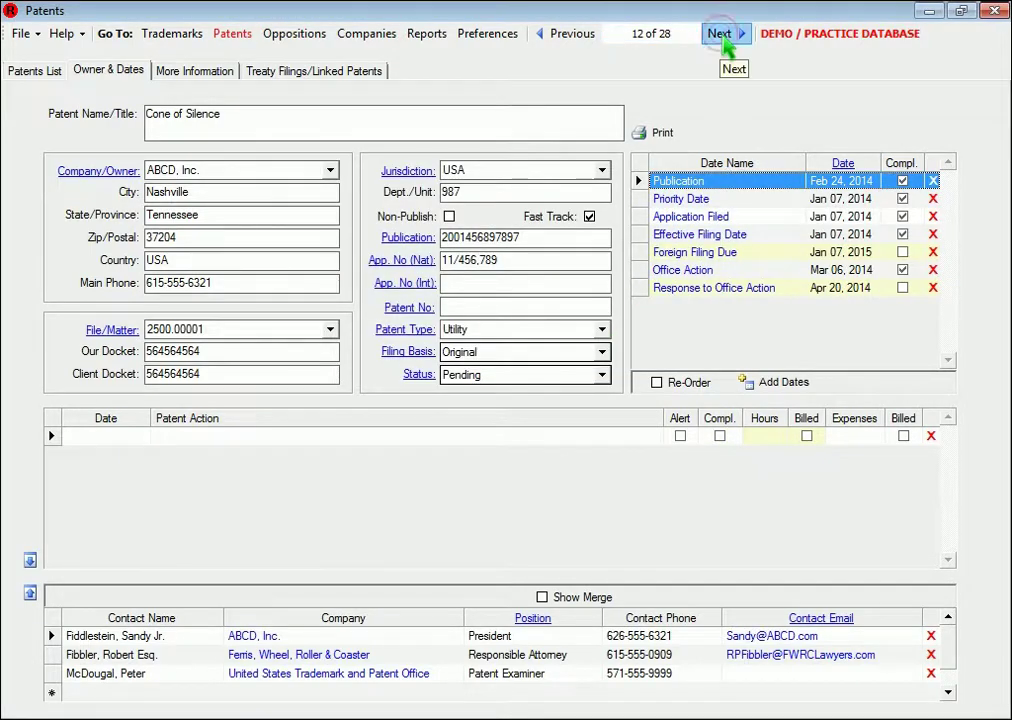
In the Upside-Down Necktie patent, recalculate the Expiration date using 100 Days After the existing Expiration, and update it
click(722, 36)
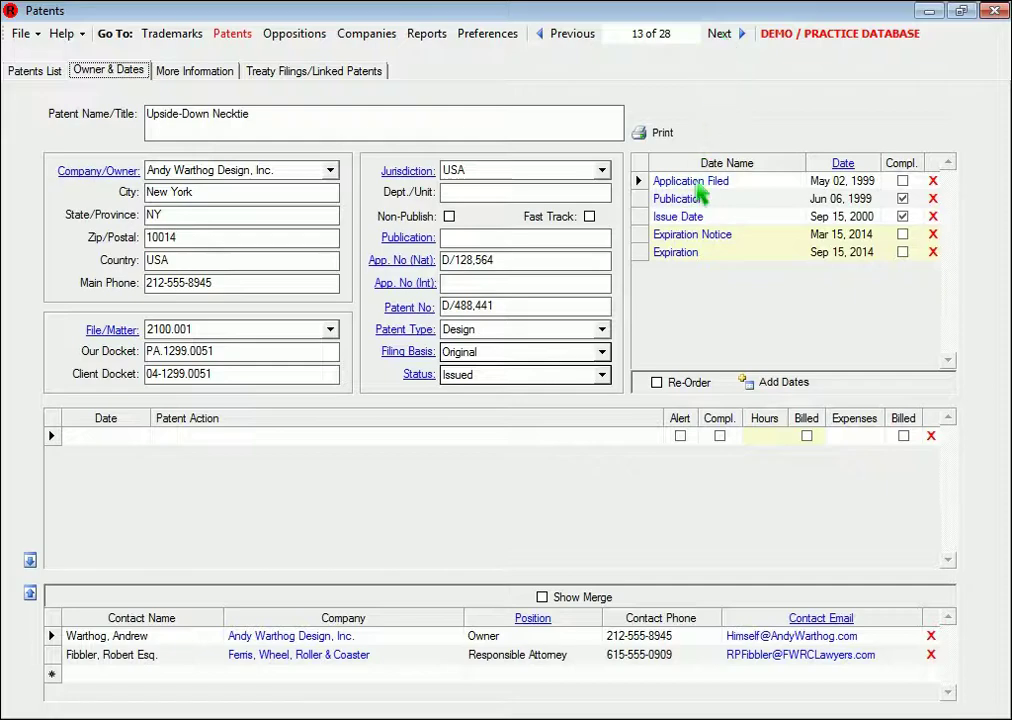
double_click(684, 258)
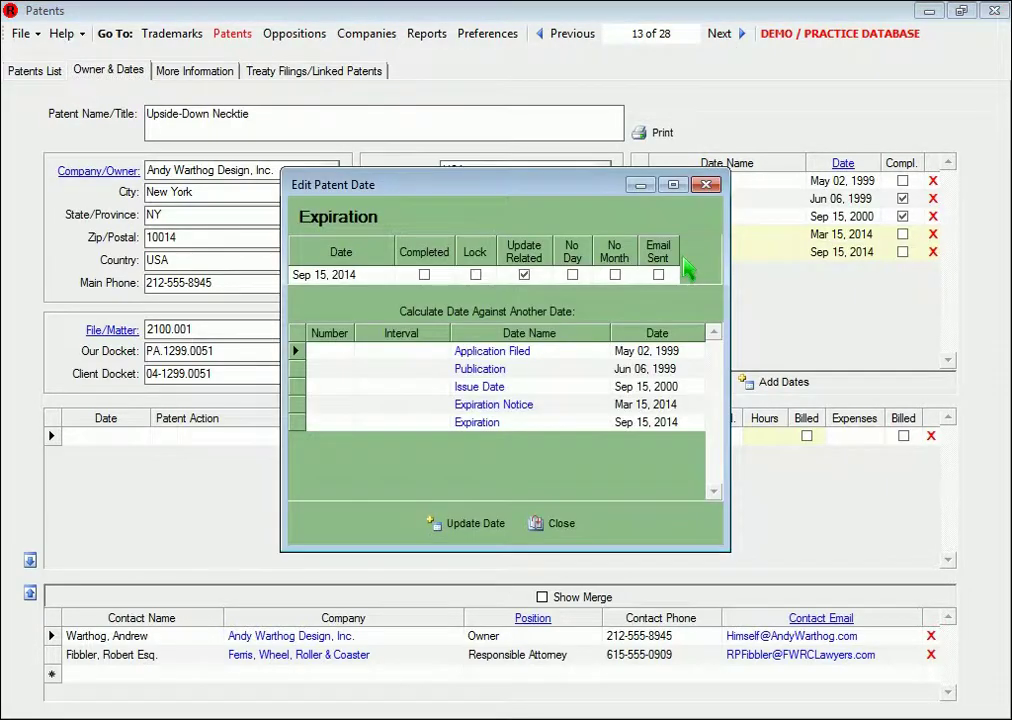
click(340, 422)
text(100)
key(Tab)
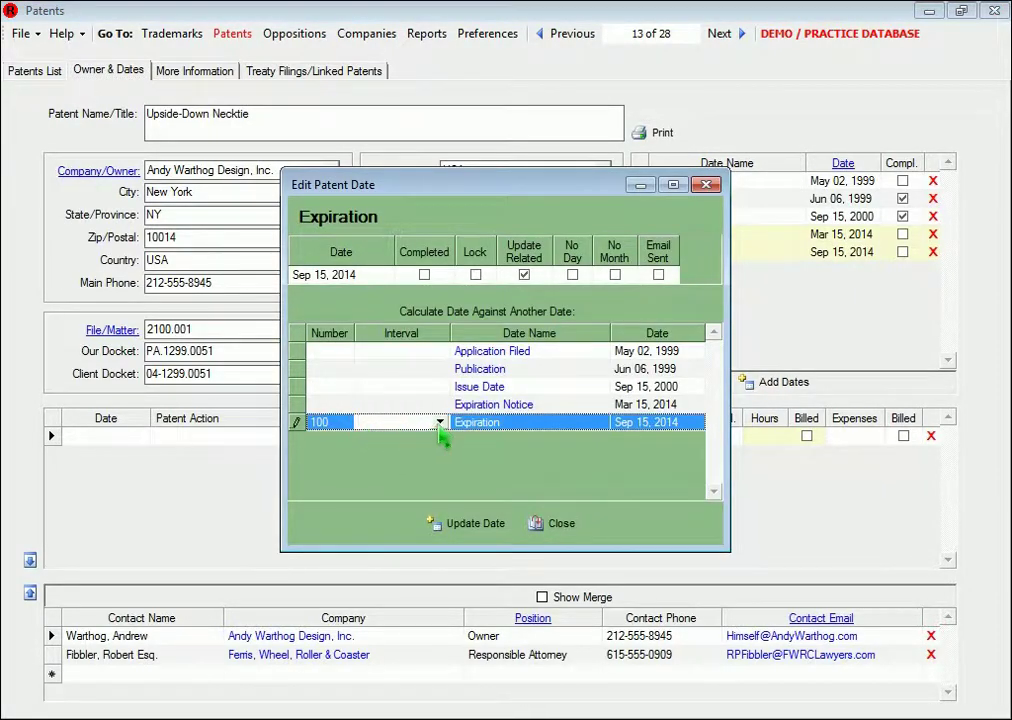
click(440, 422)
click(383, 493)
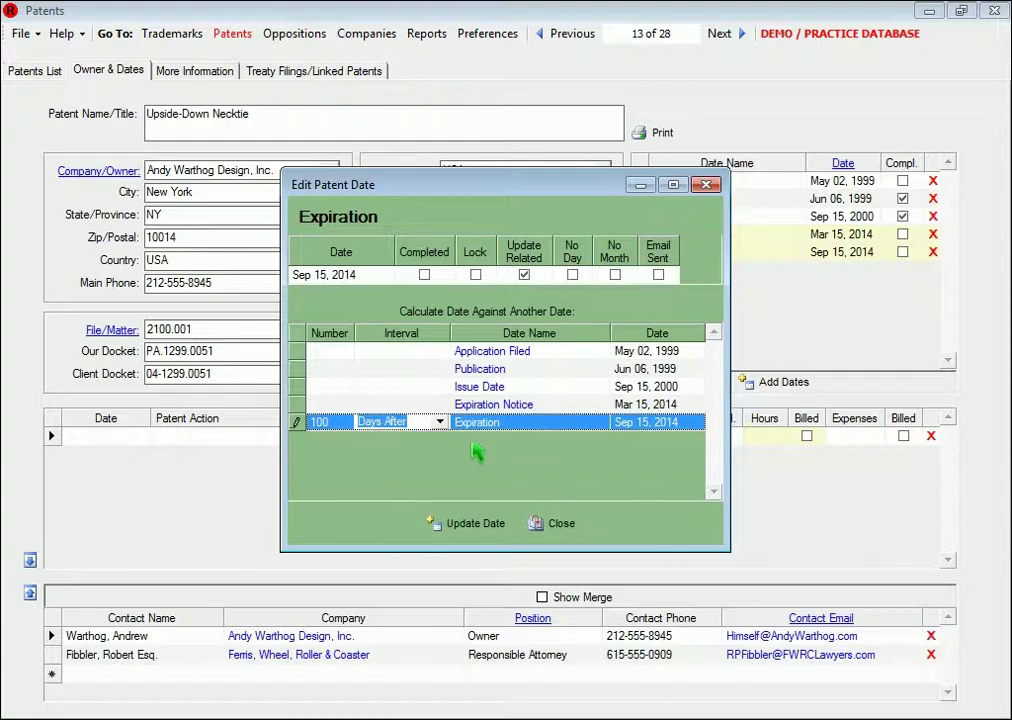
click(481, 524)
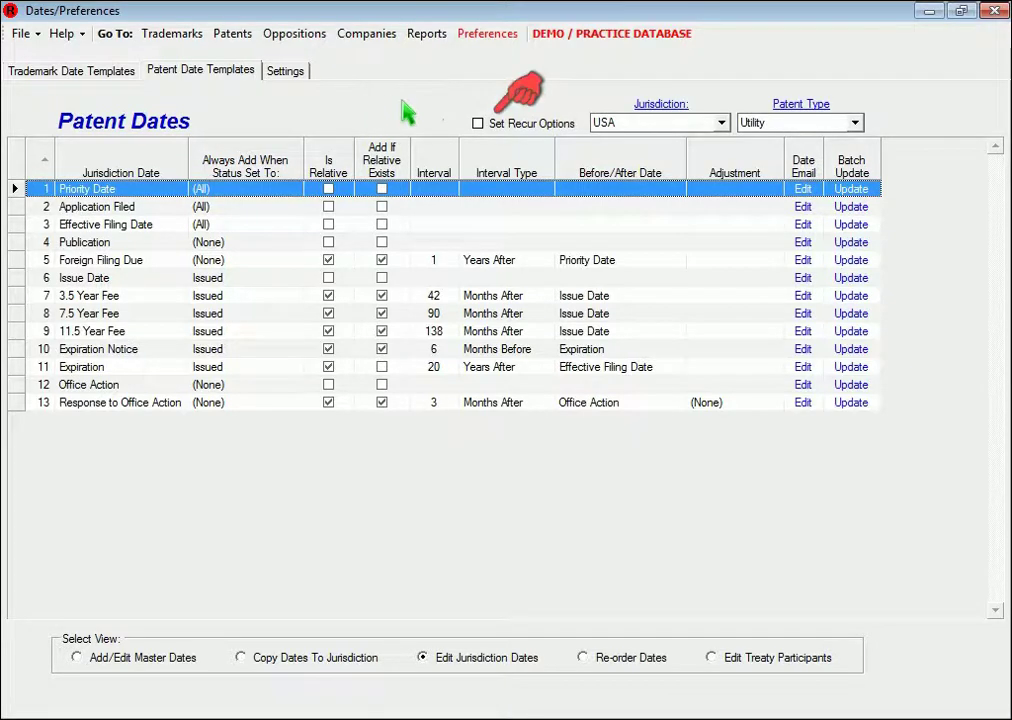
Show the recur options for the USA Utility patent date template, and hide them again
click(522, 136)
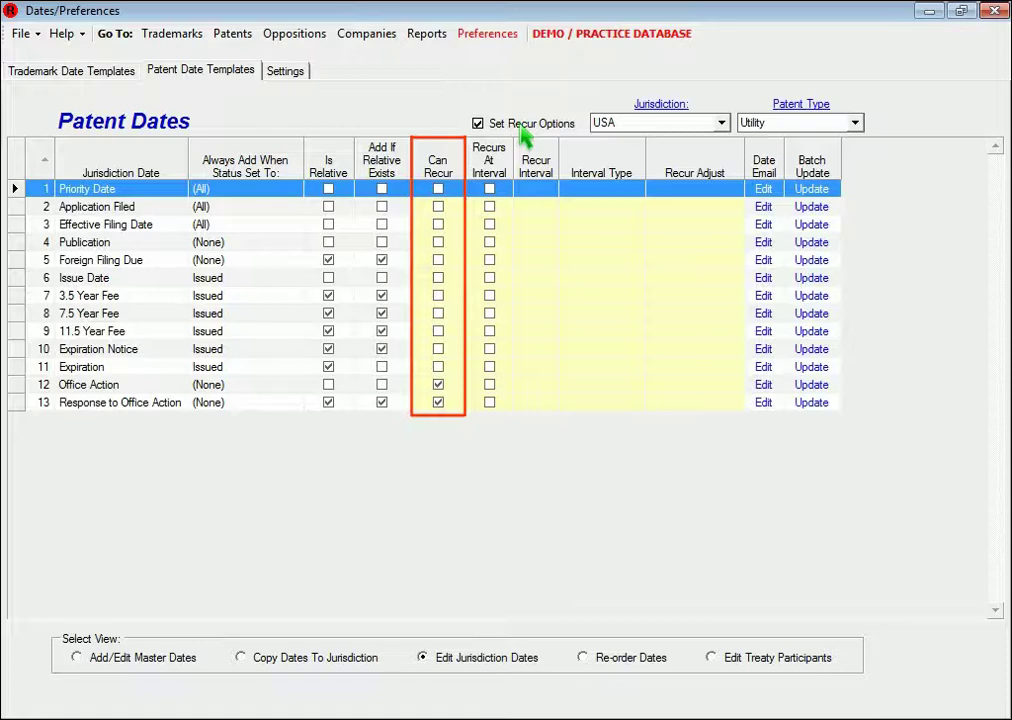
click(535, 128)
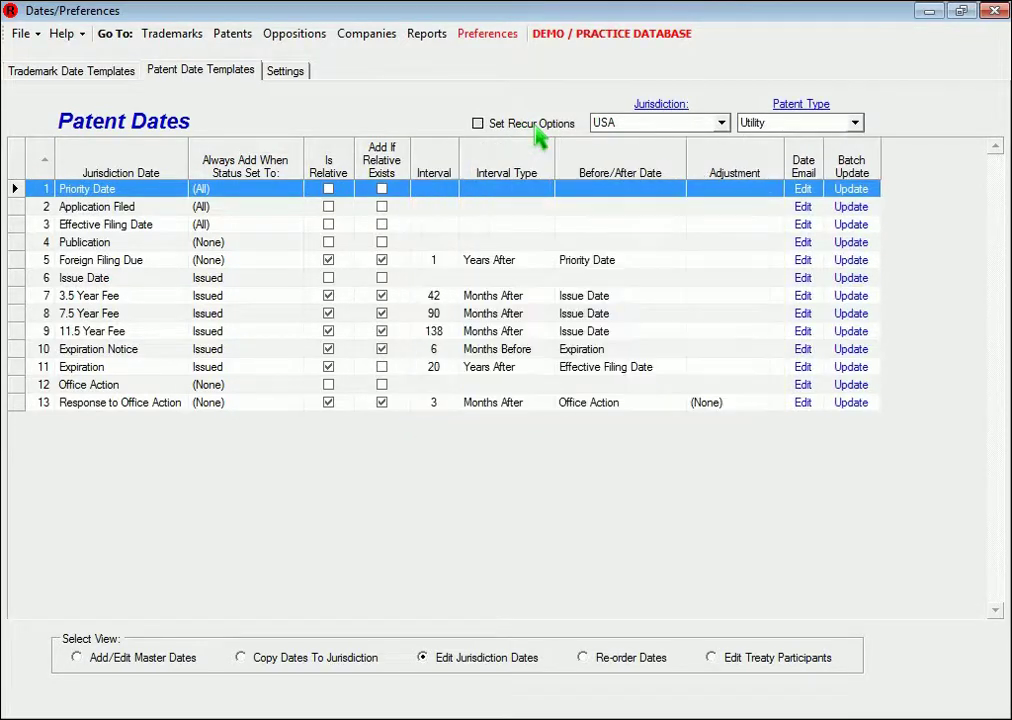
Show the patent date template for the Germany jurisdiction with patent type PCT
click(726, 127)
text(germany)
key(Tab)
text(pc)
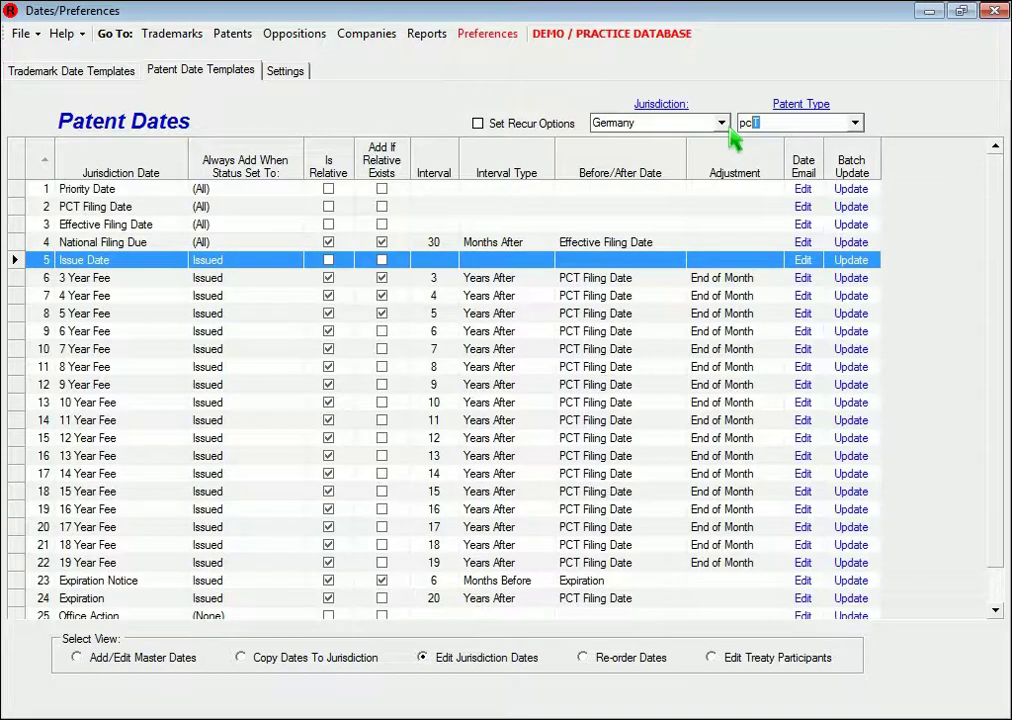
key(Tab)
click(775, 279)
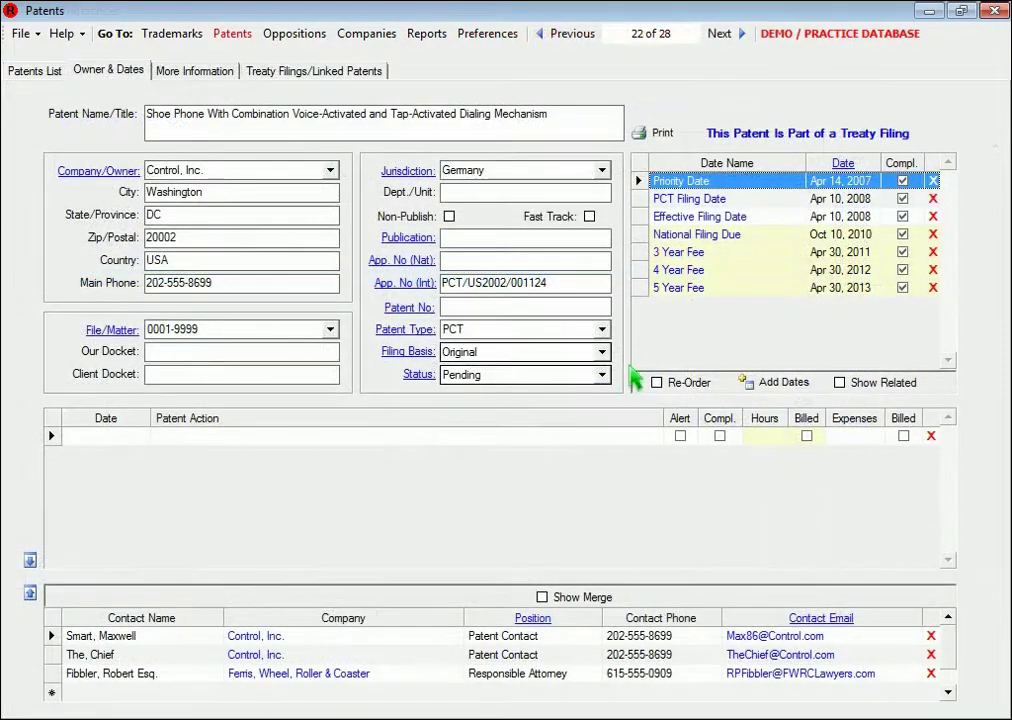
Set the status of the German Shoe Phone patent to Issued and look through its date list
click(603, 375)
key(Up)
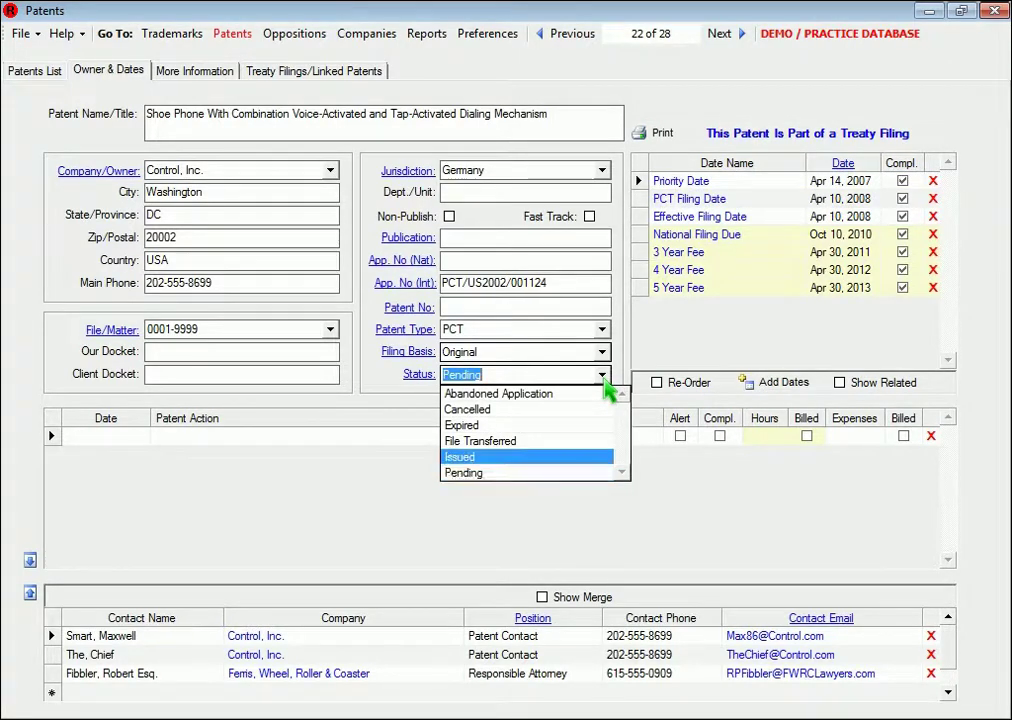
key(Return)
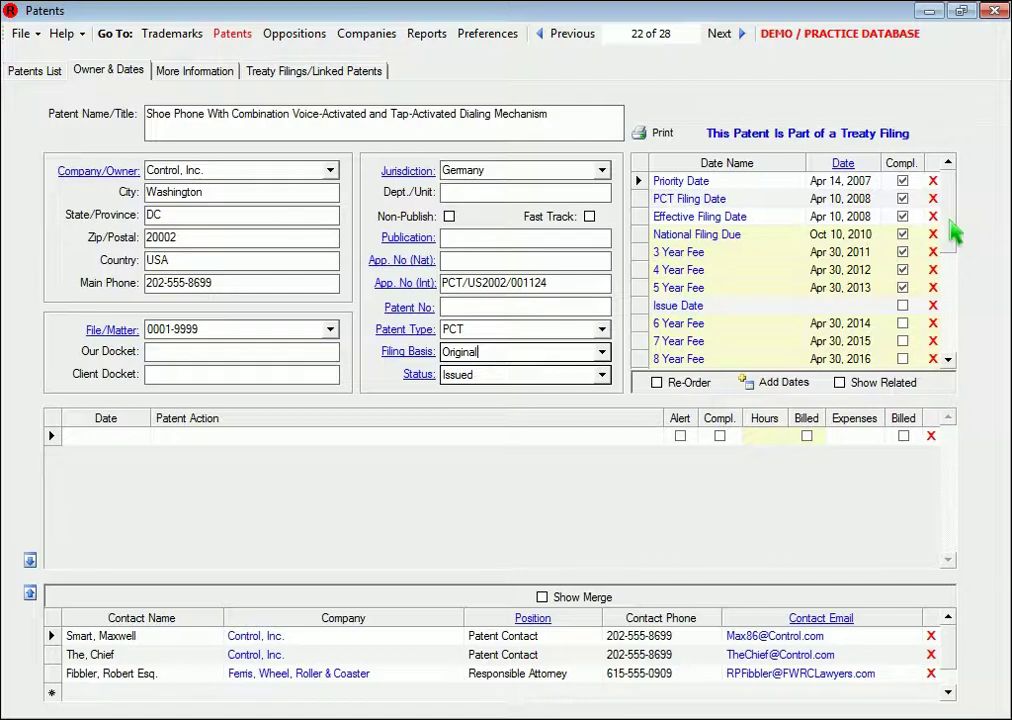
drag(955, 232, 955, 260)
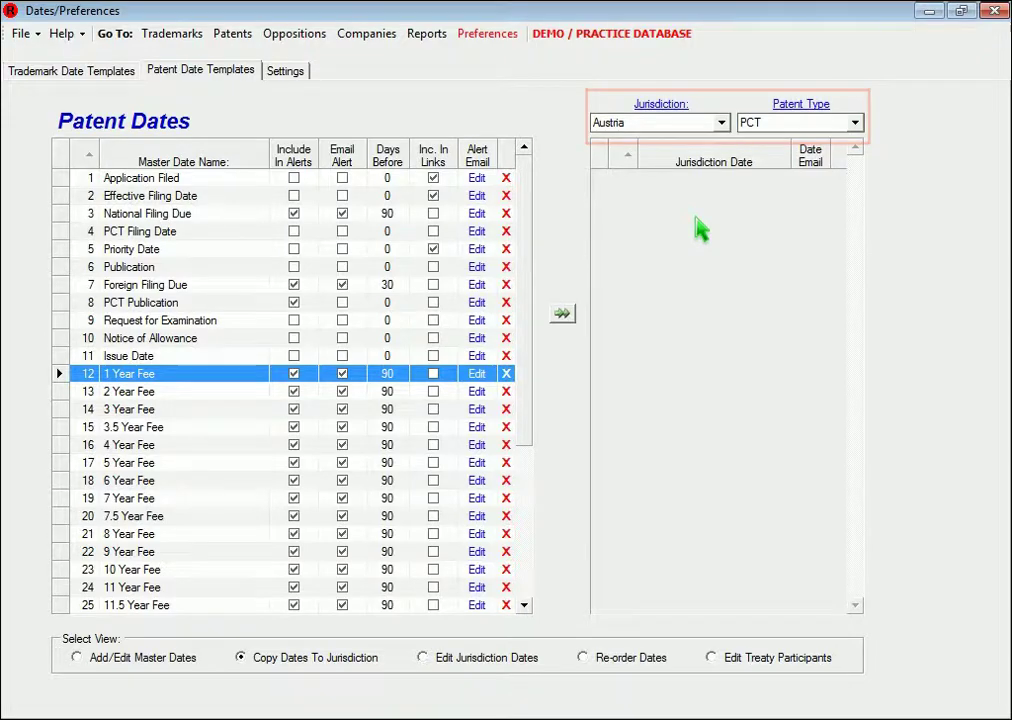
Copy the Germany PCT dates into the Austria PCT template, and show the Austria dates in the jurisdiction date editing view
click(677, 120)
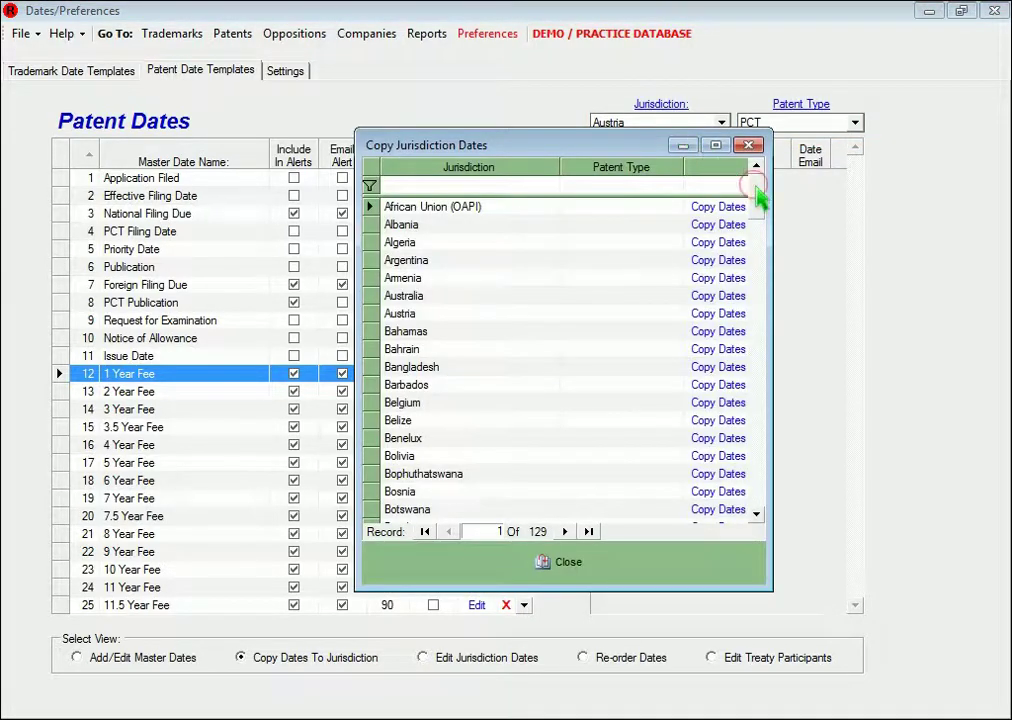
drag(753, 191, 762, 292)
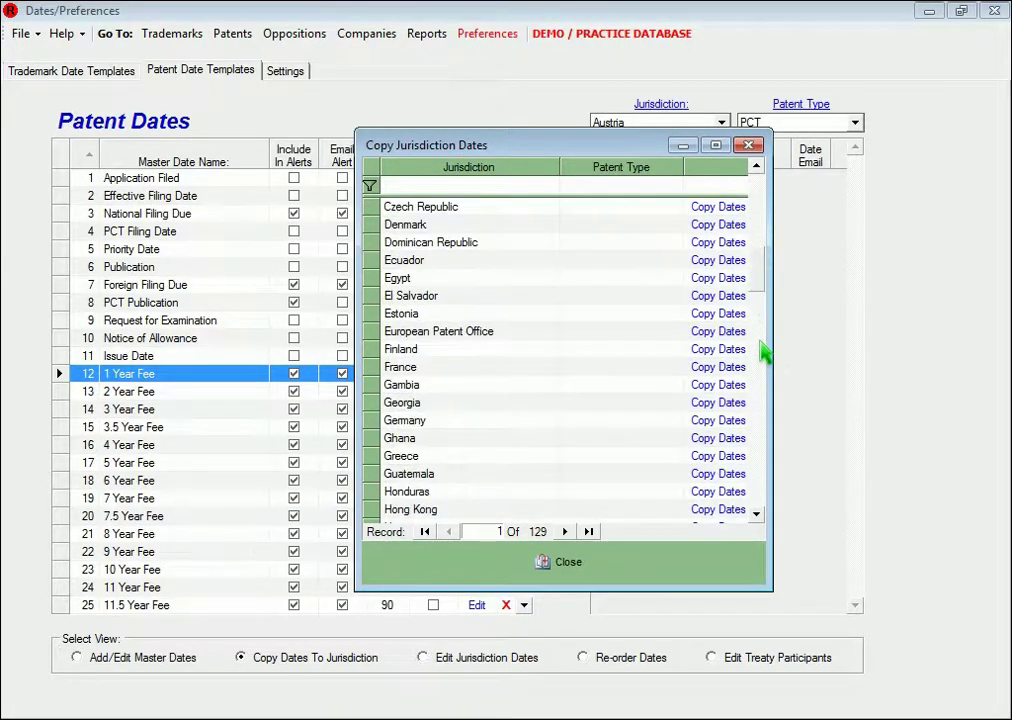
click(674, 421)
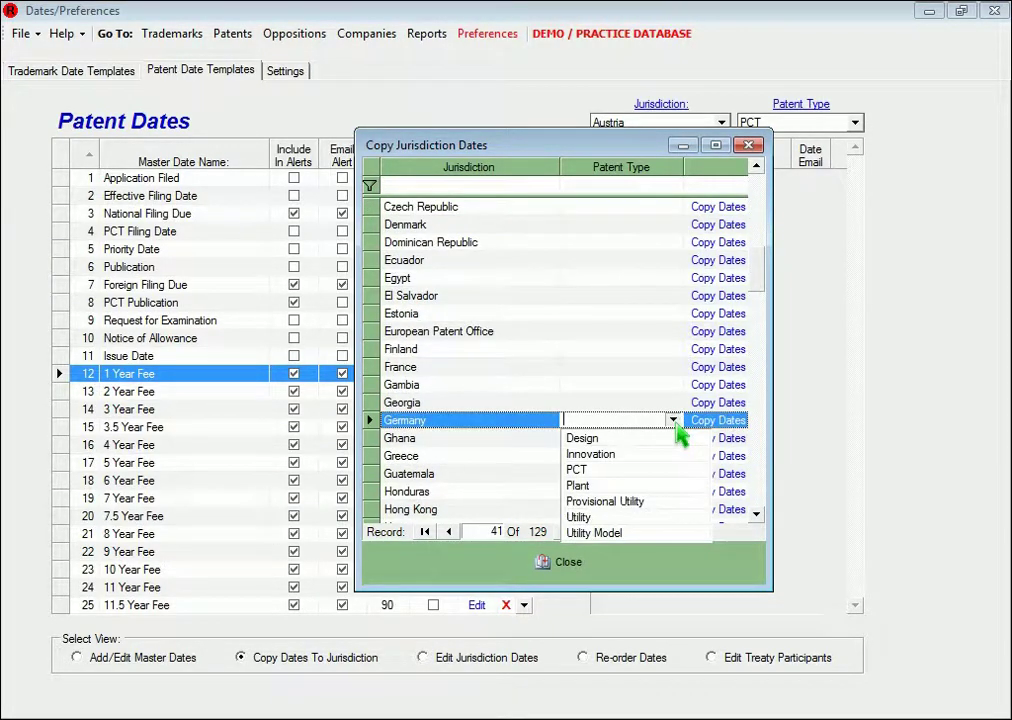
click(671, 470)
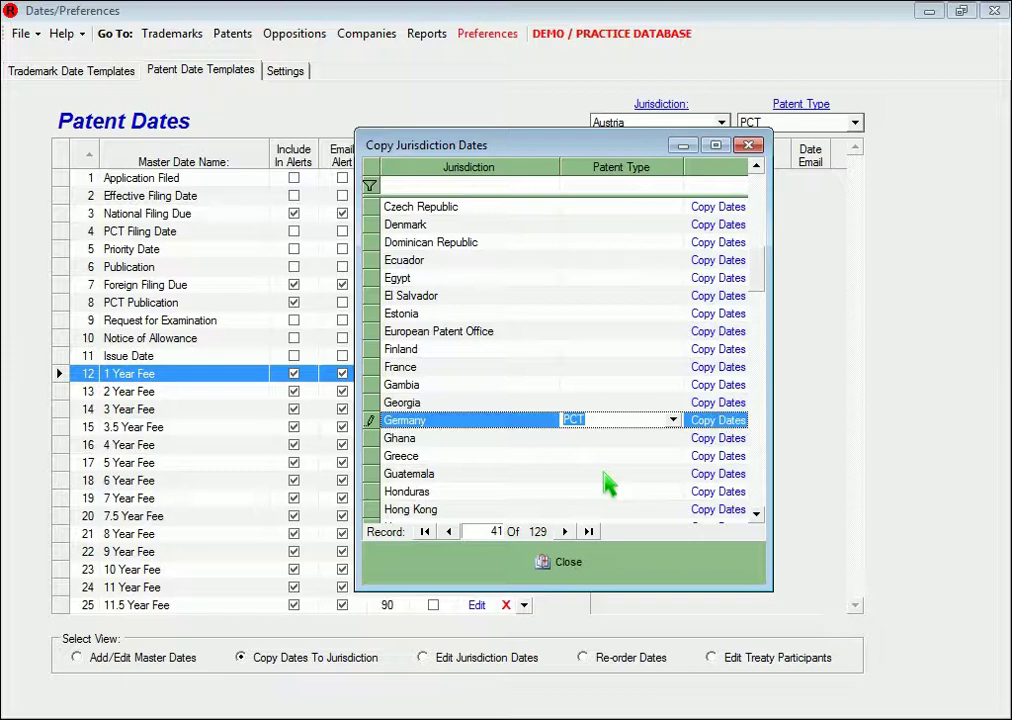
click(729, 423)
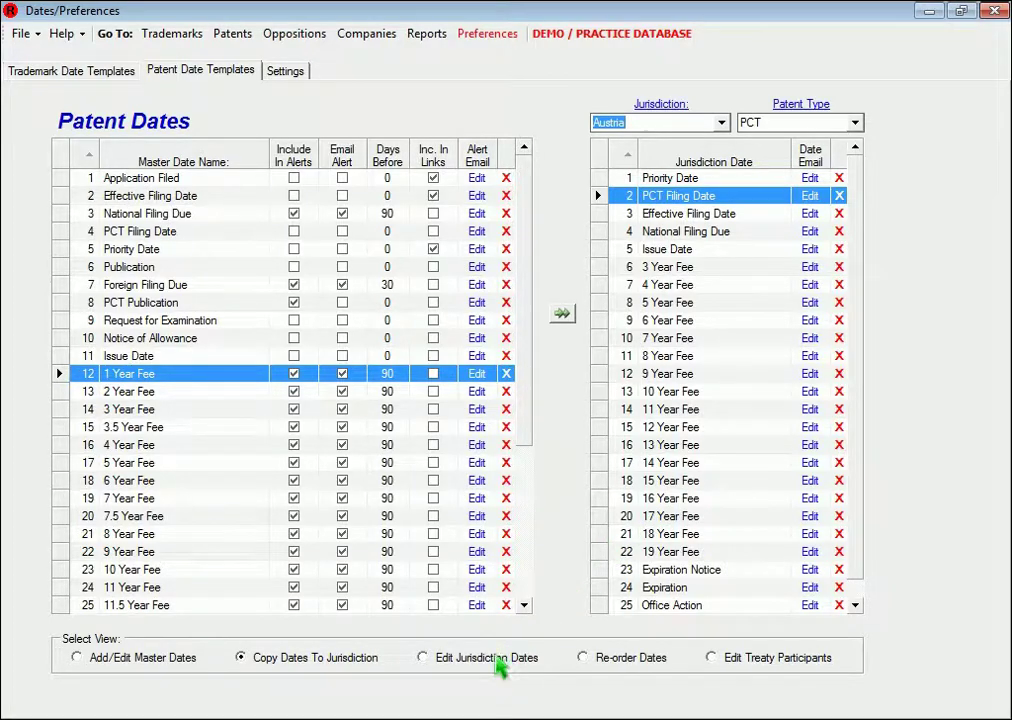
click(423, 657)
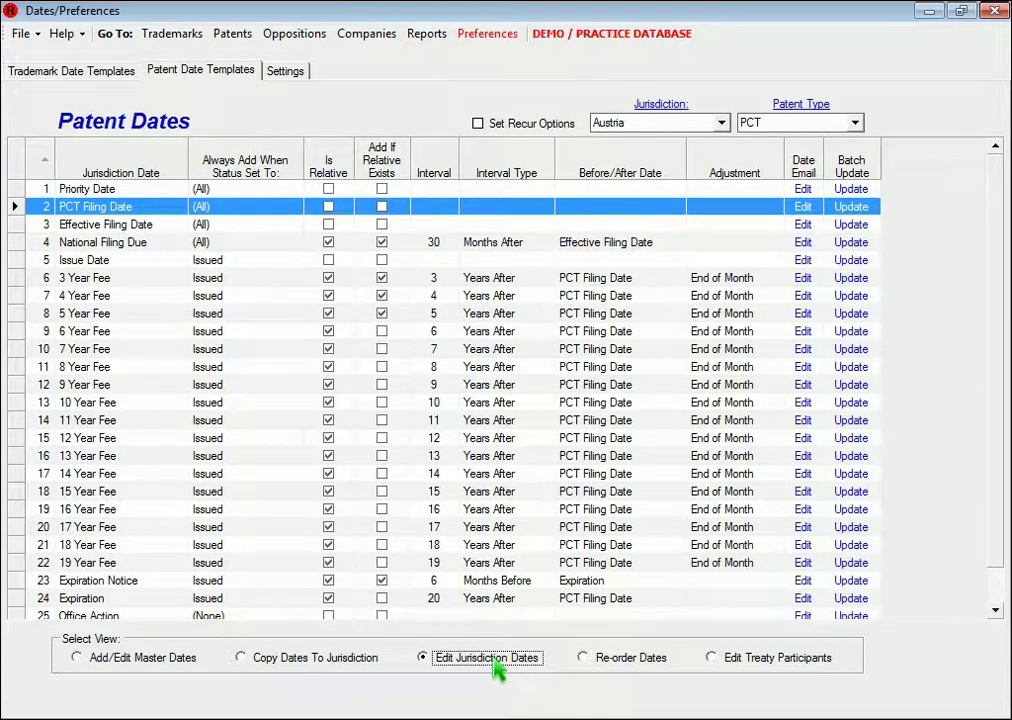
In the master dates view, select the Germany Utility template and copy the Germany PCT dates into it
click(160, 658)
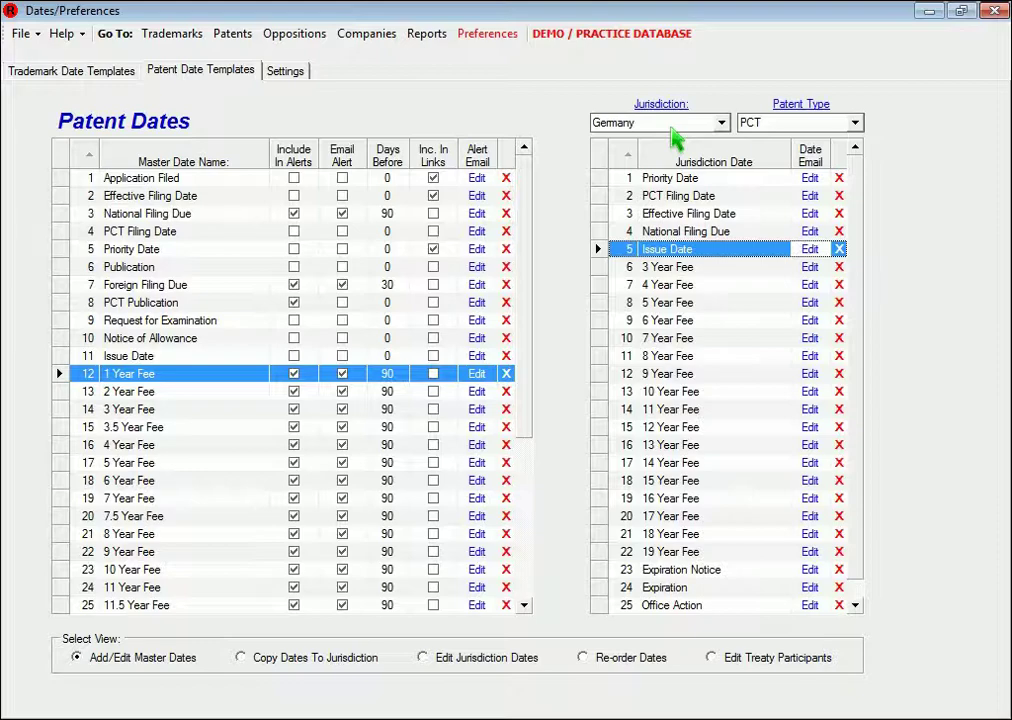
click(855, 123)
text(utility)
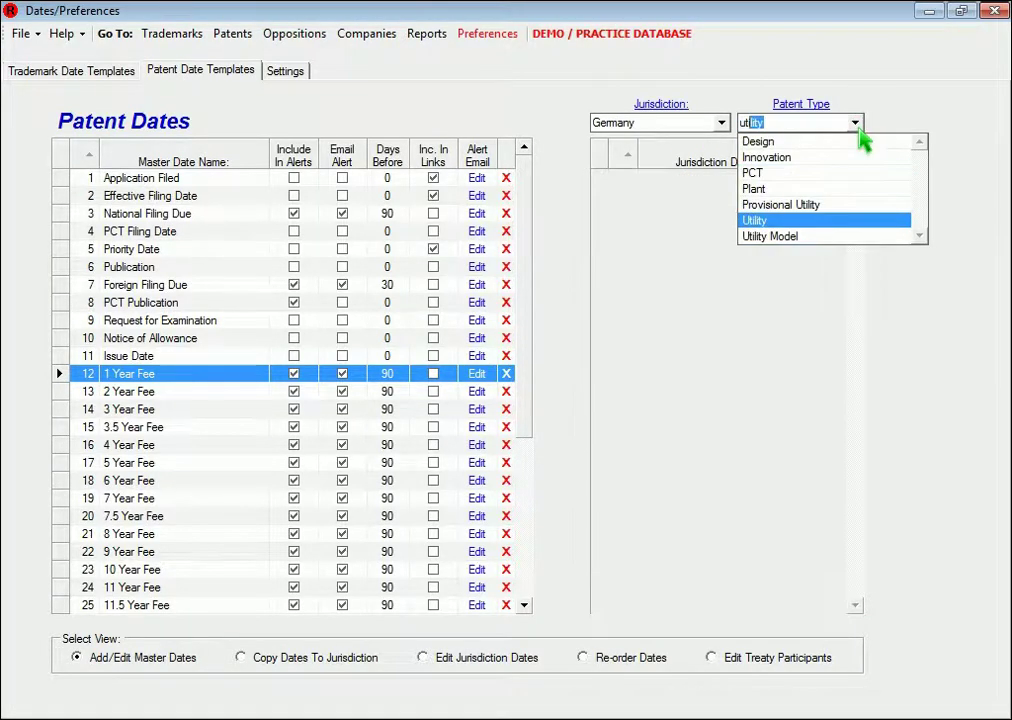
key(Tab)
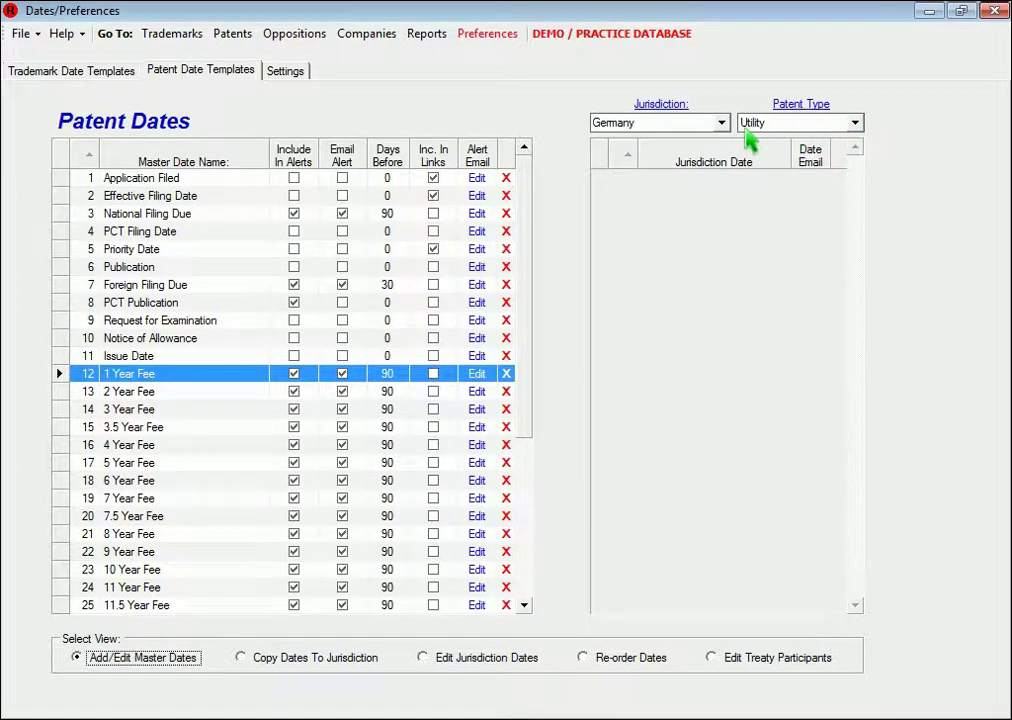
double_click(675, 127)
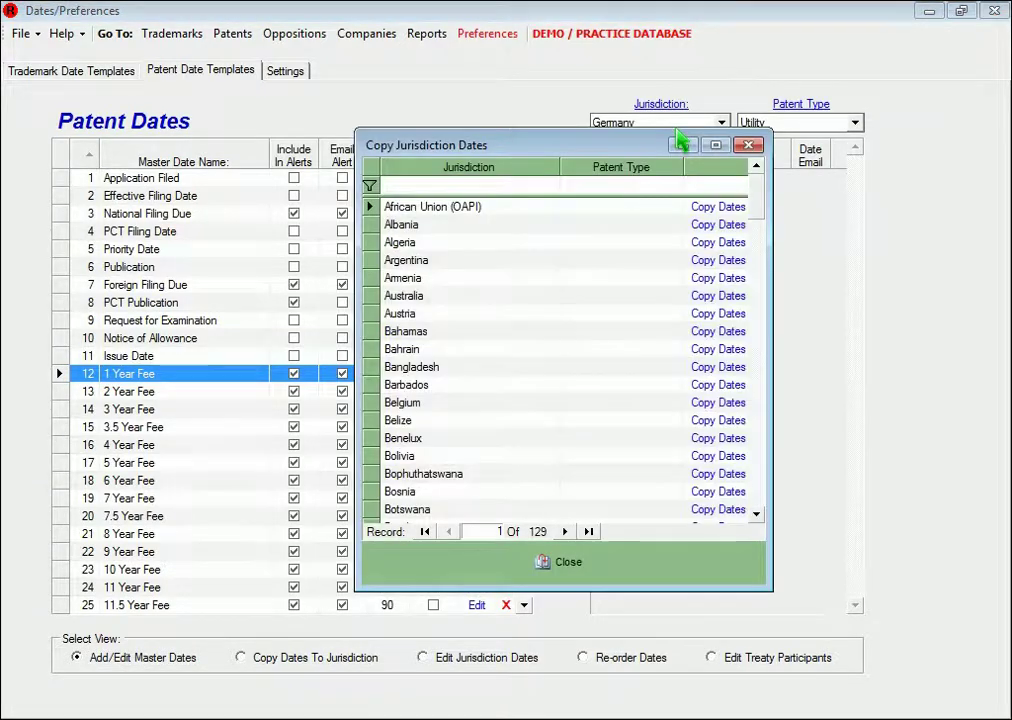
drag(755, 208, 760, 272)
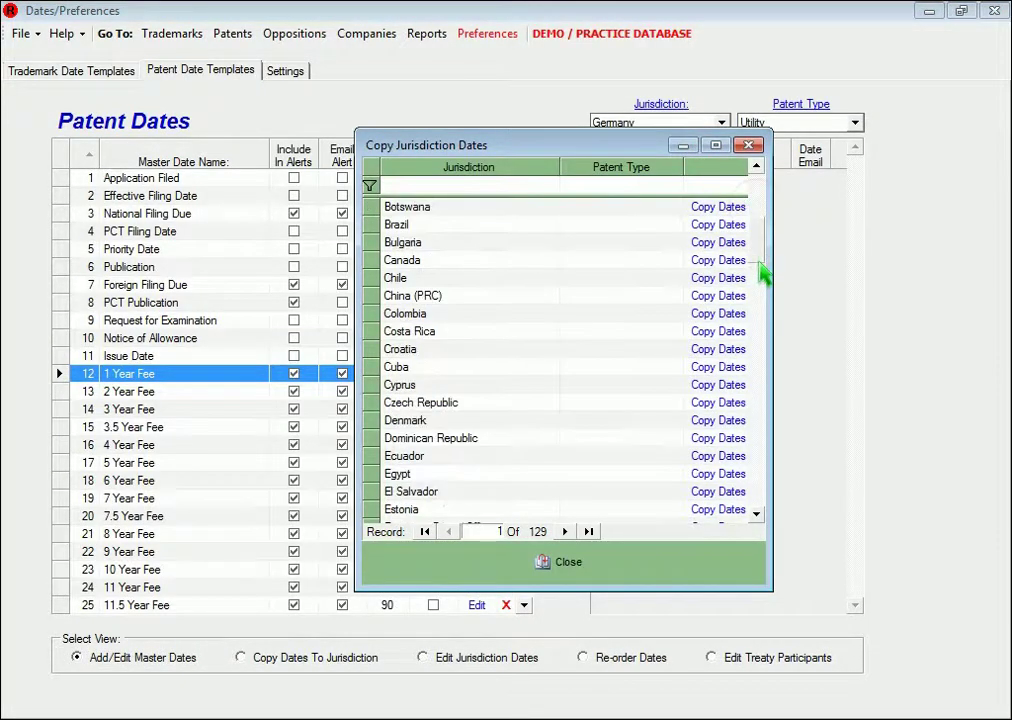
click(678, 420)
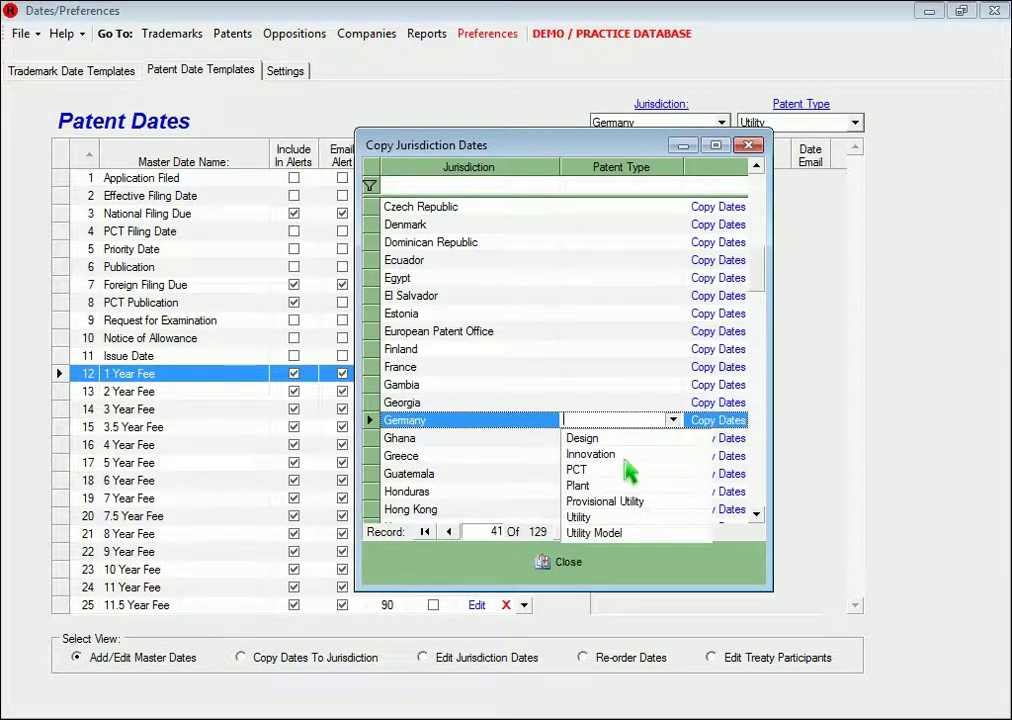
click(600, 469)
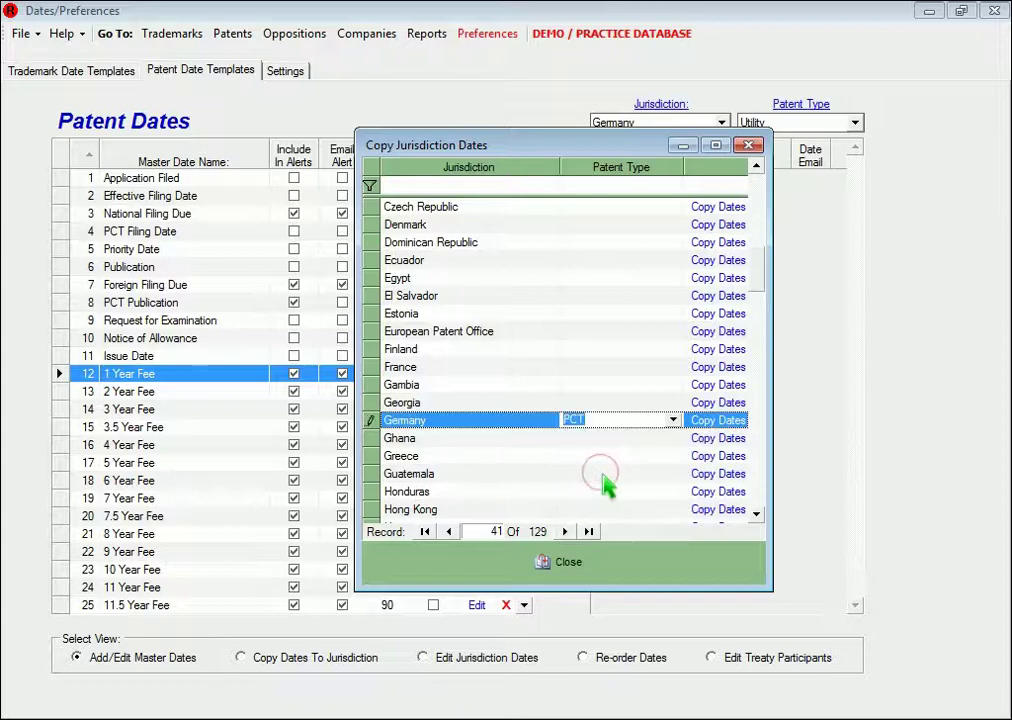
click(737, 422)
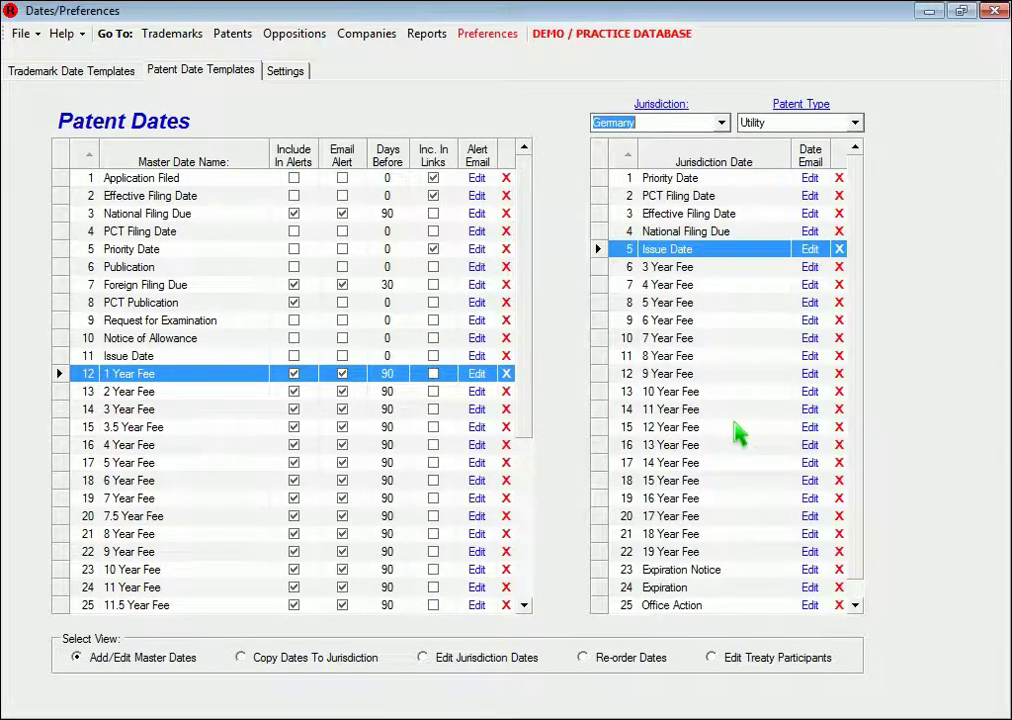
Delete PCT Filing Date from the Germany Utility template, and open the email text for its Issue Date
click(839, 196)
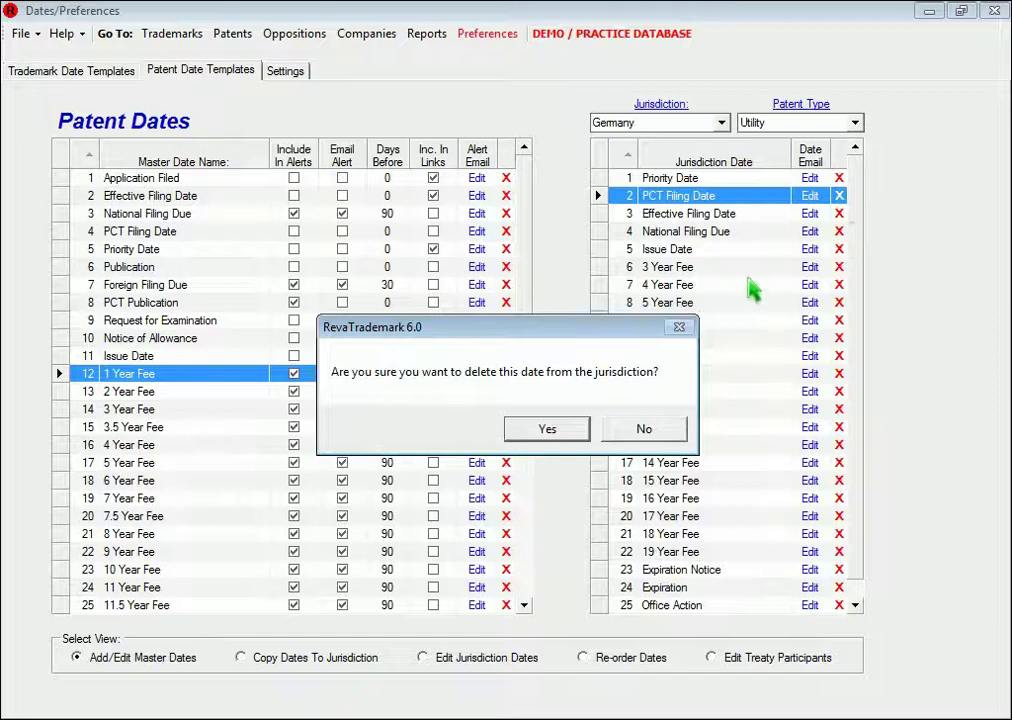
click(568, 433)
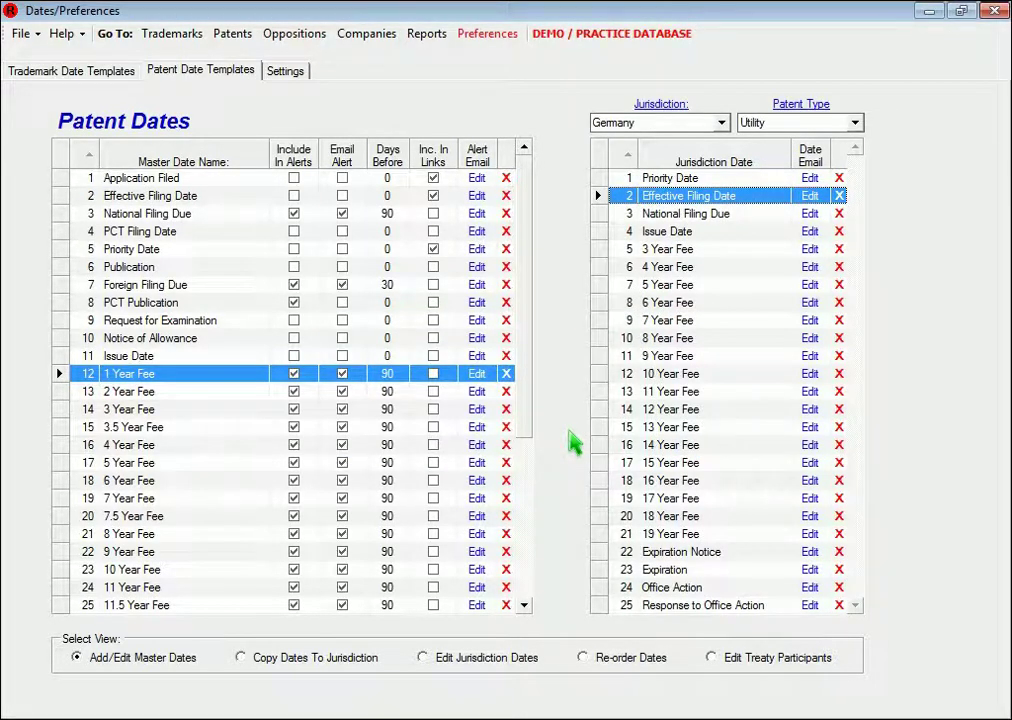
click(808, 232)
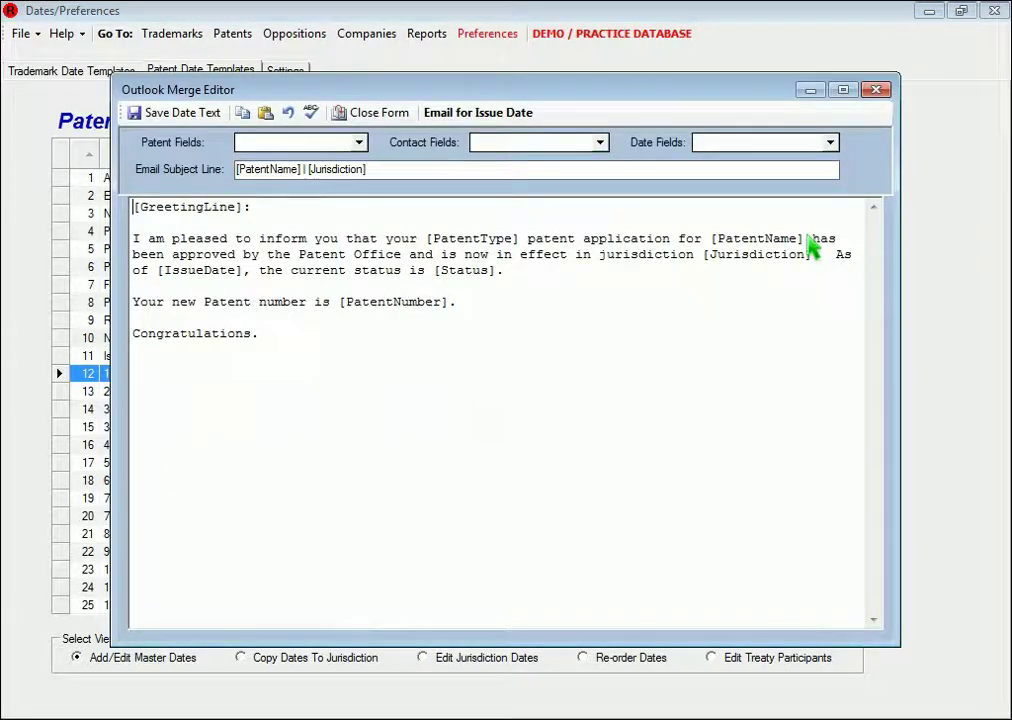